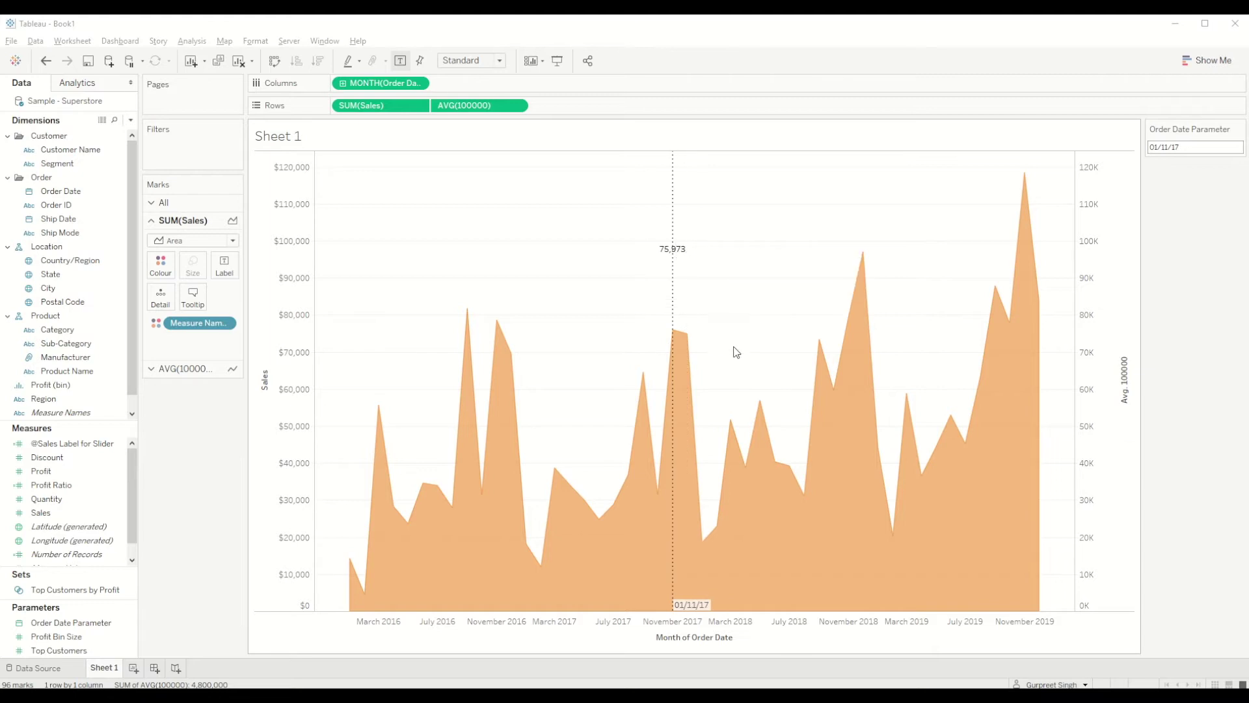
Slide the dotted reference line across the months until it rests on July 2018, labelled 39,262
left_click(678, 375)
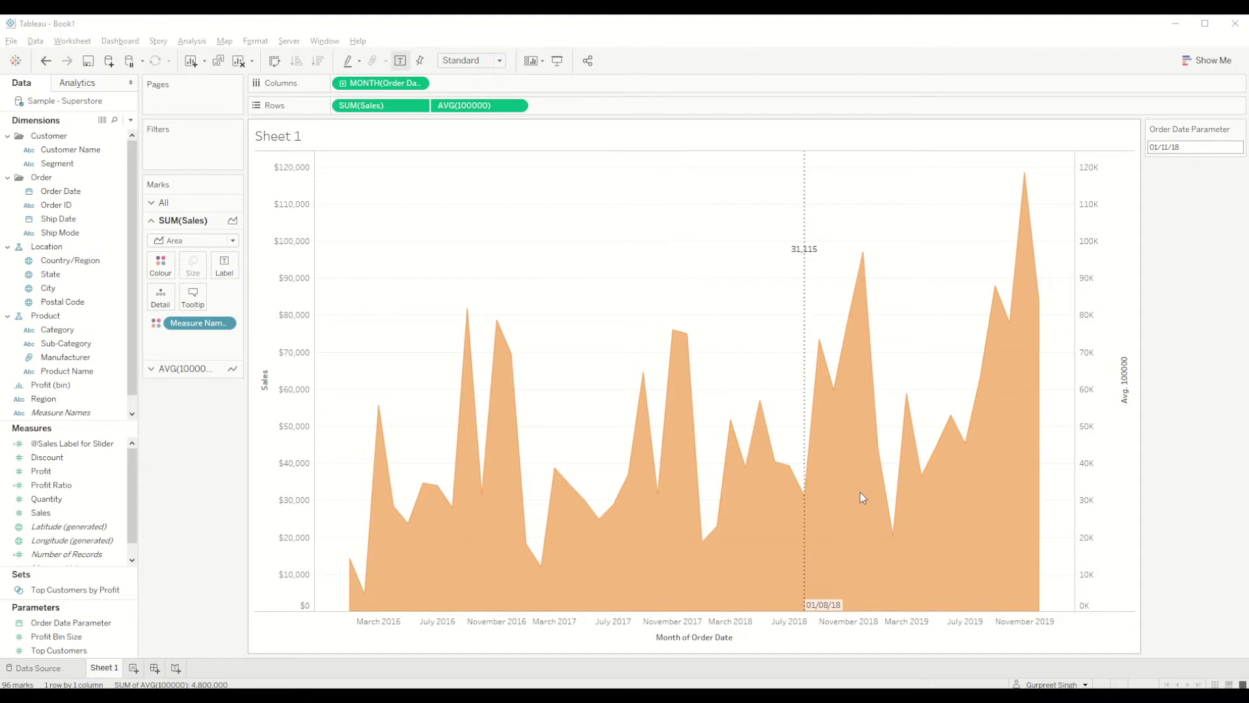
mouse_move(861, 498)
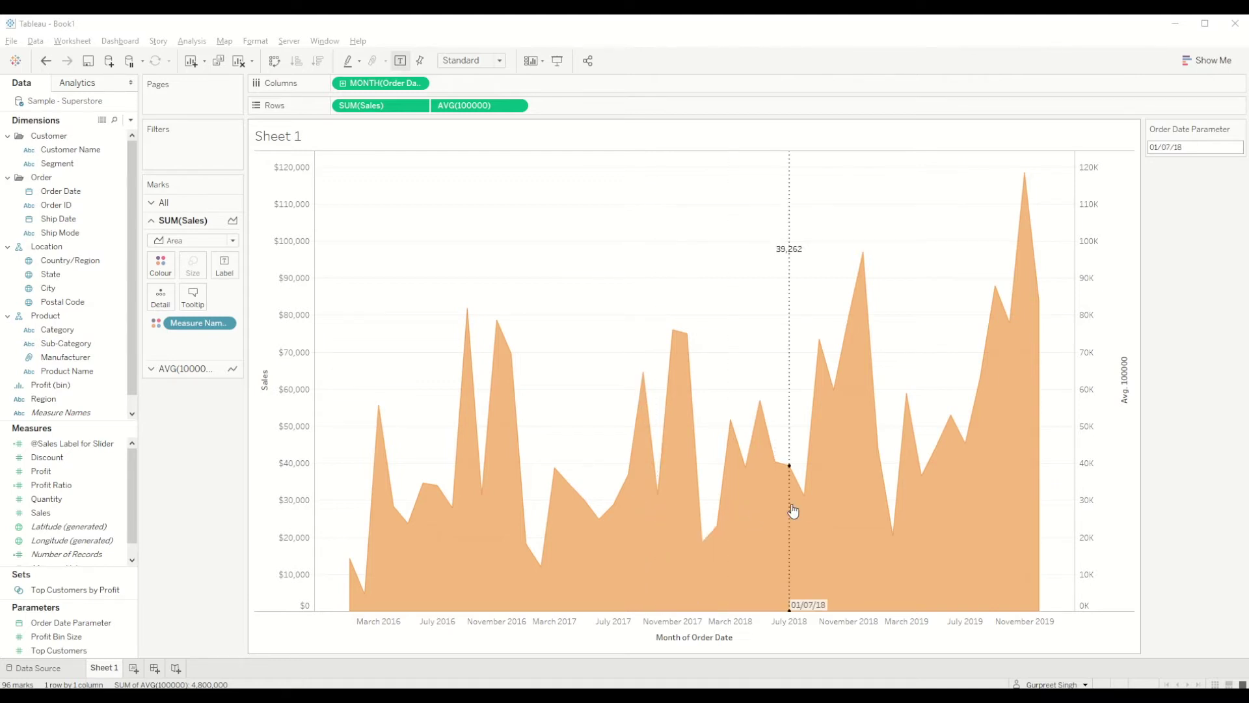
mouse_move(793, 511)
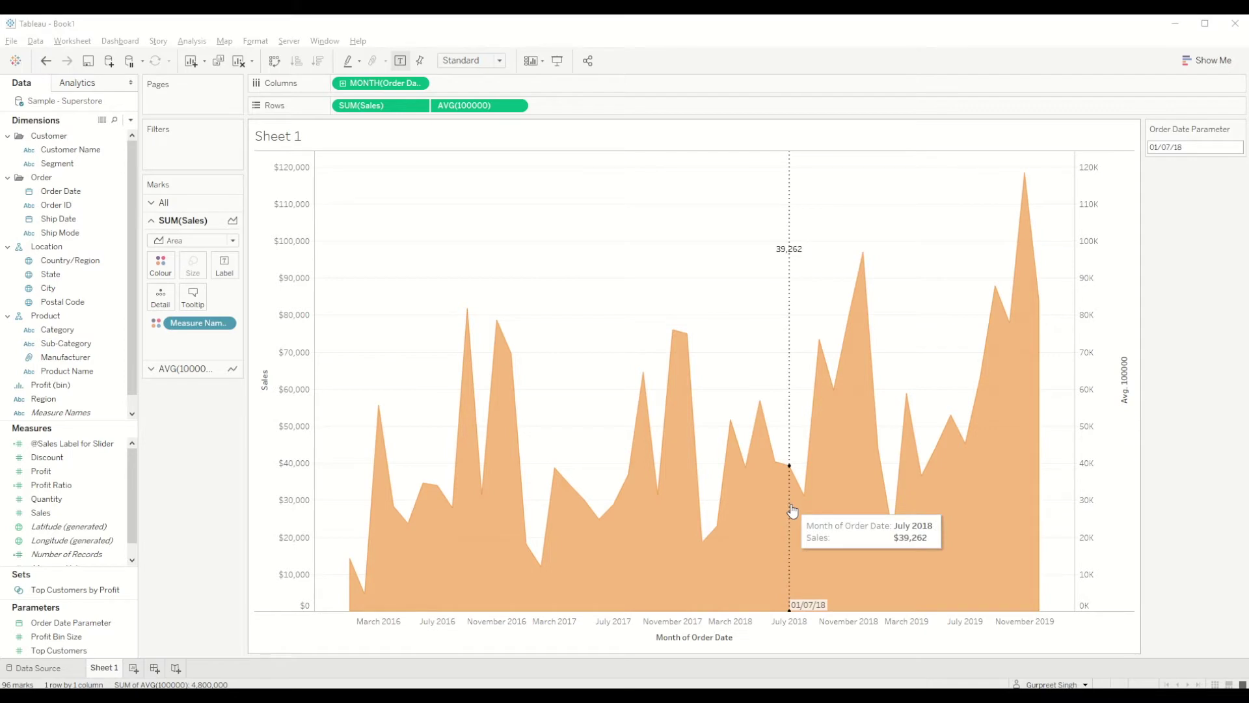
key("alt+Tab")
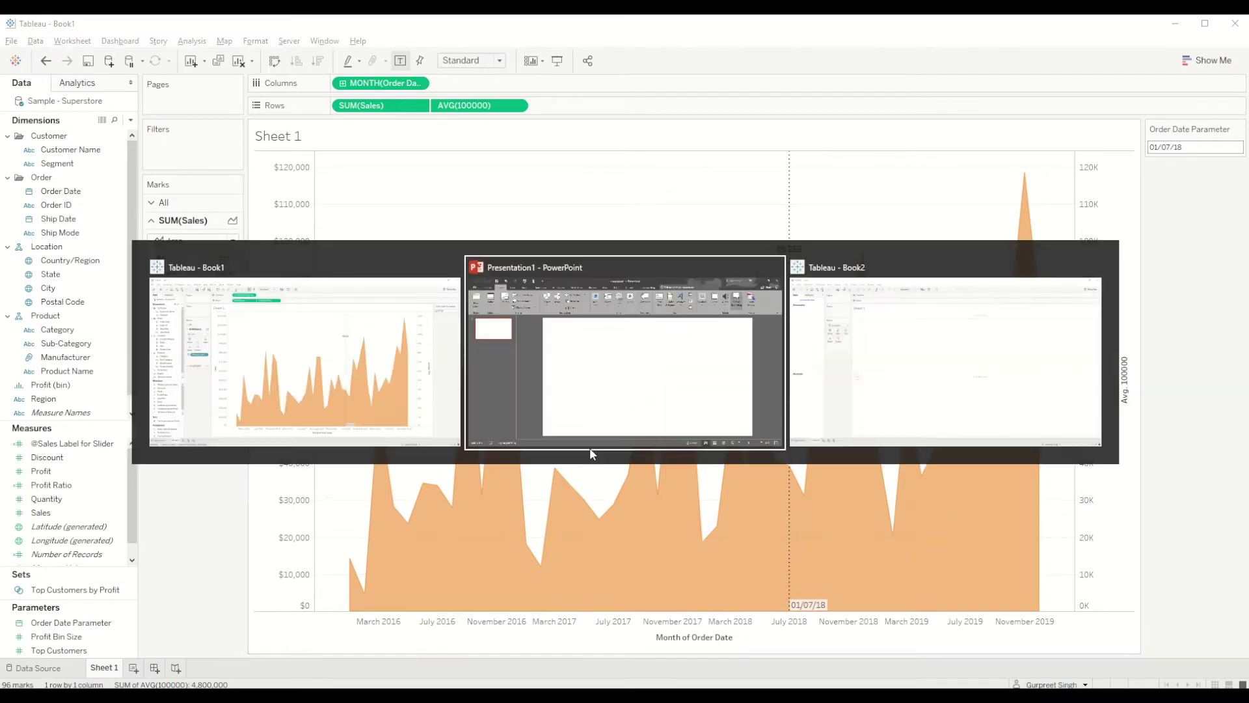
Connect Book2 to Sample - Superstore and plot SUM(Sales) against YEAR(Order Date) as a line
key("alt+Tab")
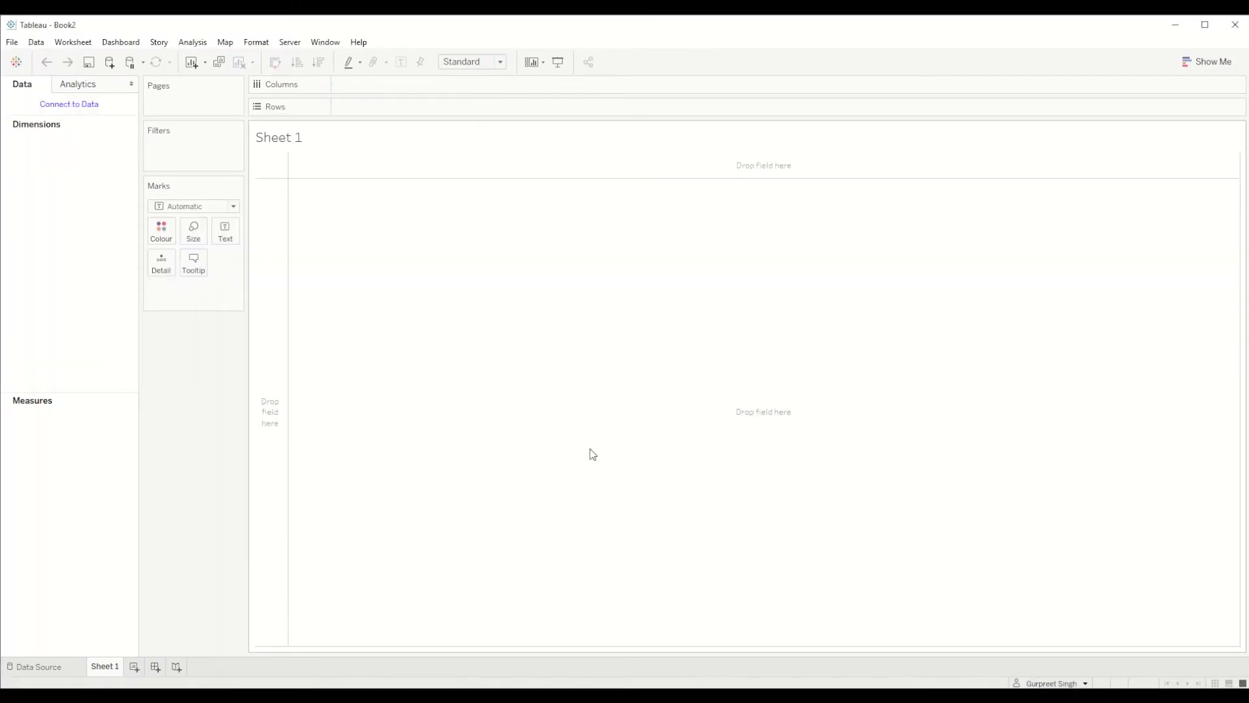
left_click(36, 42)
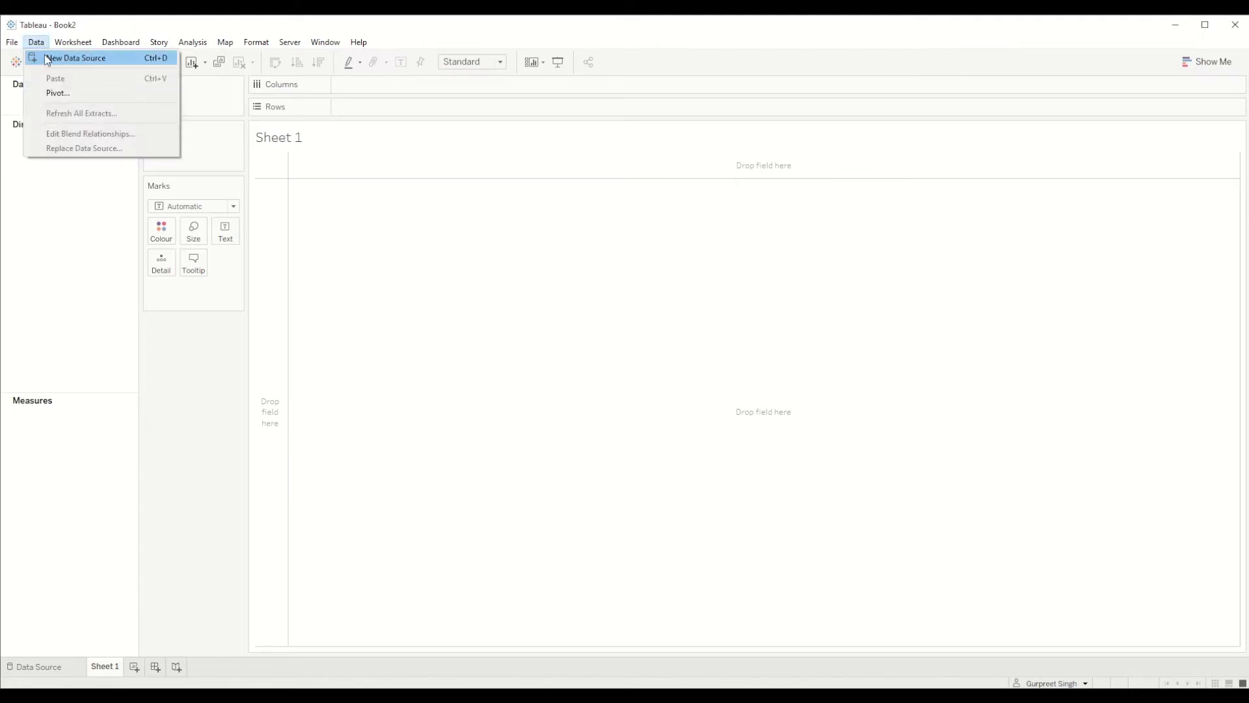
left_click(55, 57)
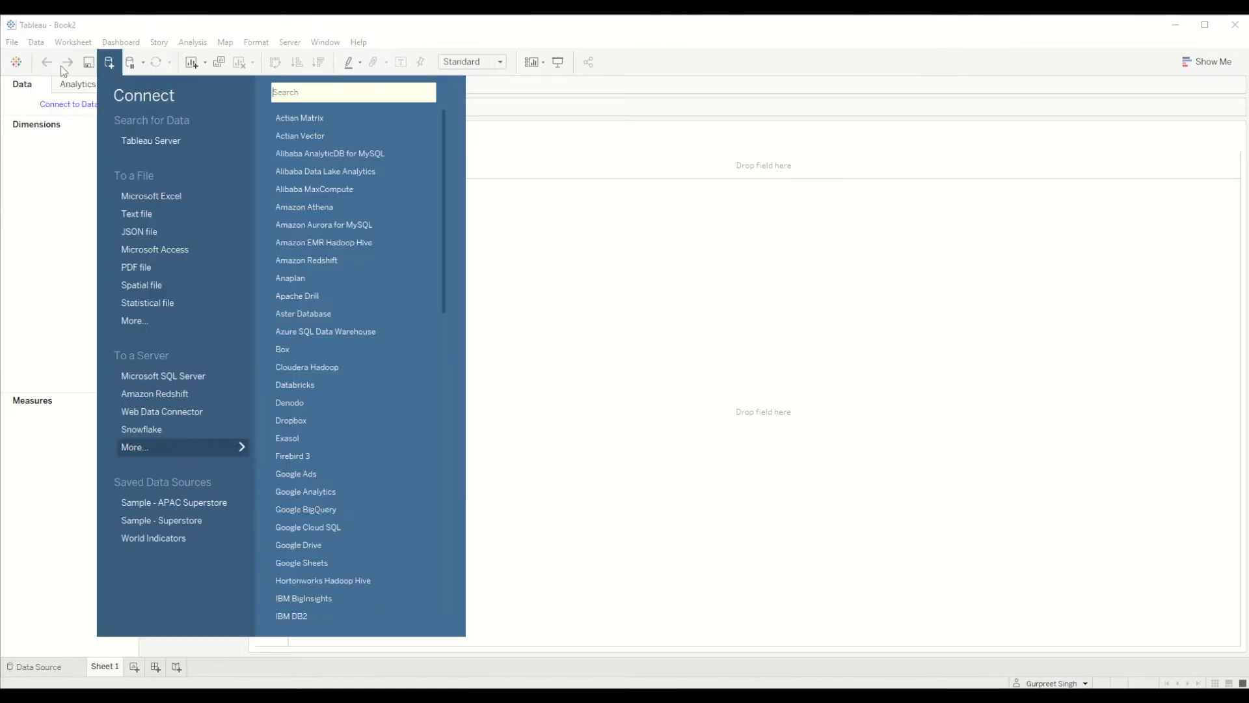
left_click(187, 520)
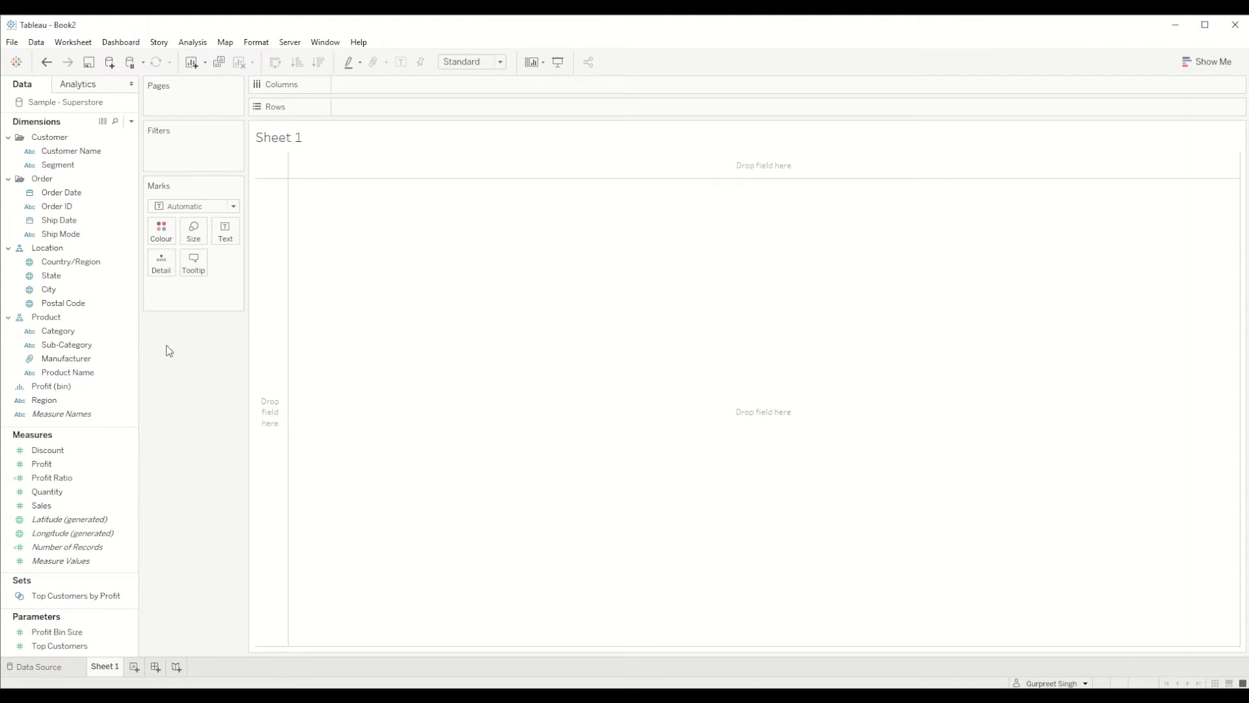
left_click_drag(71, 510, 410, 259)
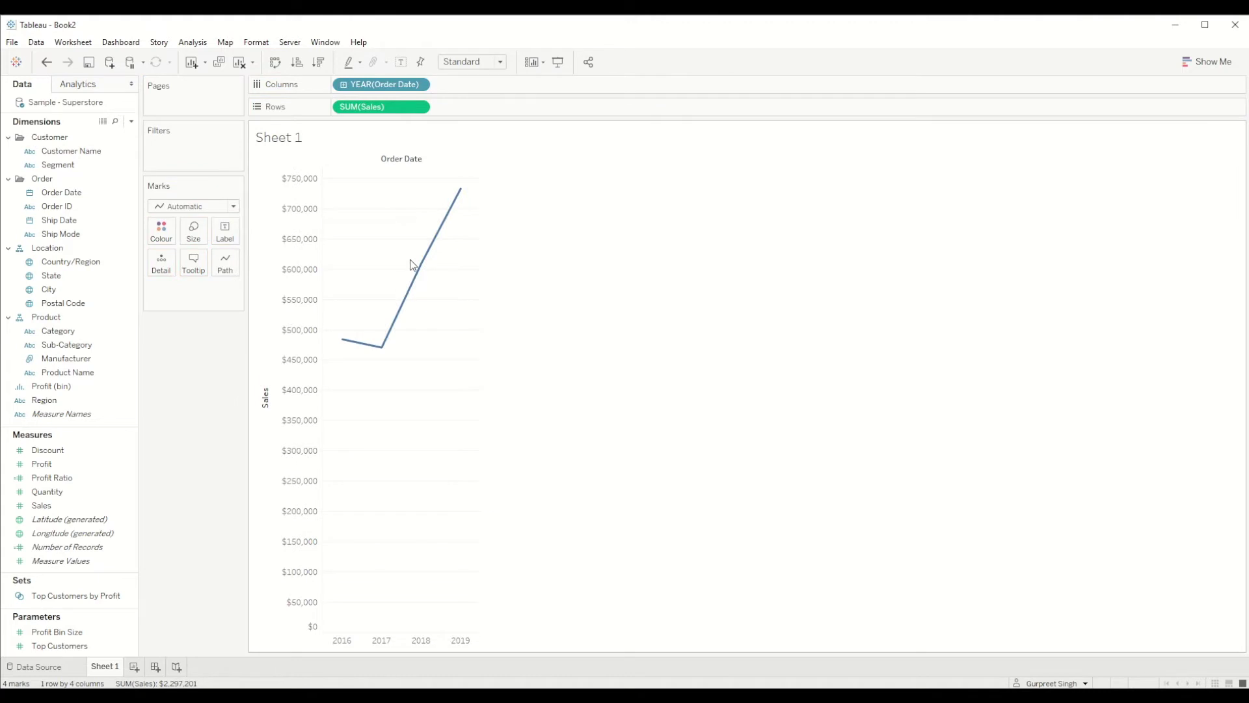
Change Order Date to continuous Month and set the mark type to Area
left_click(418, 84)
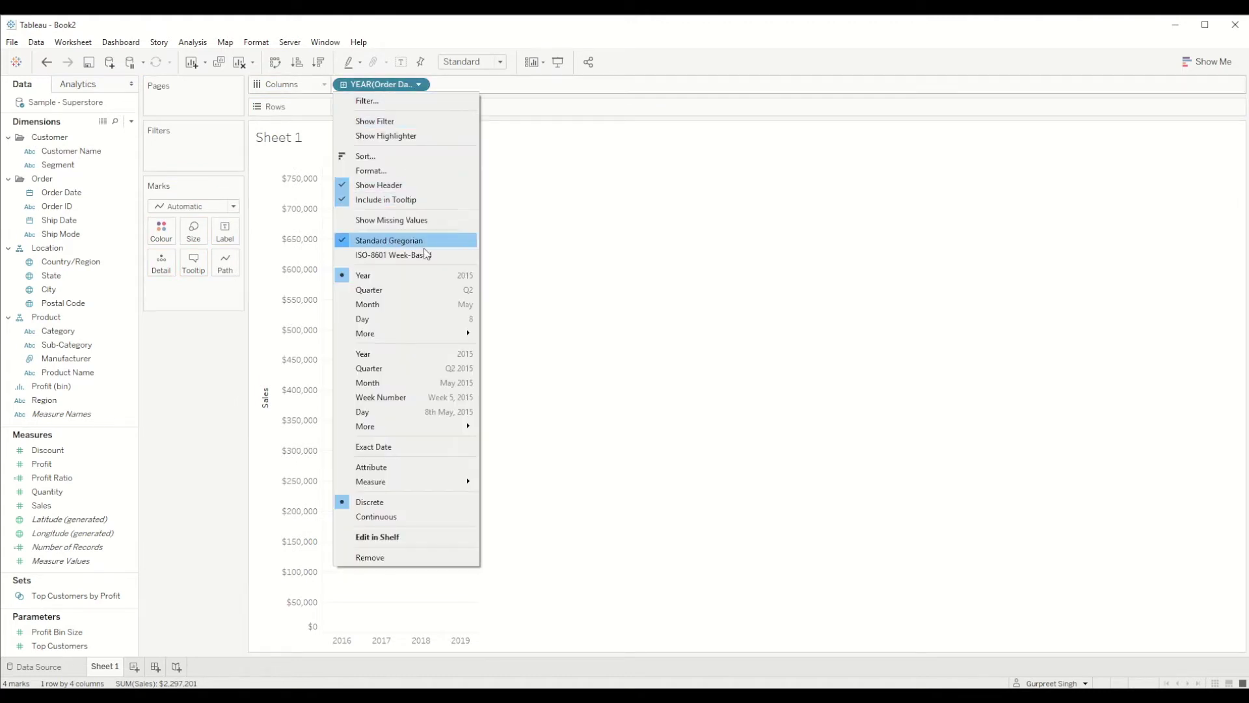
left_click(400, 382)
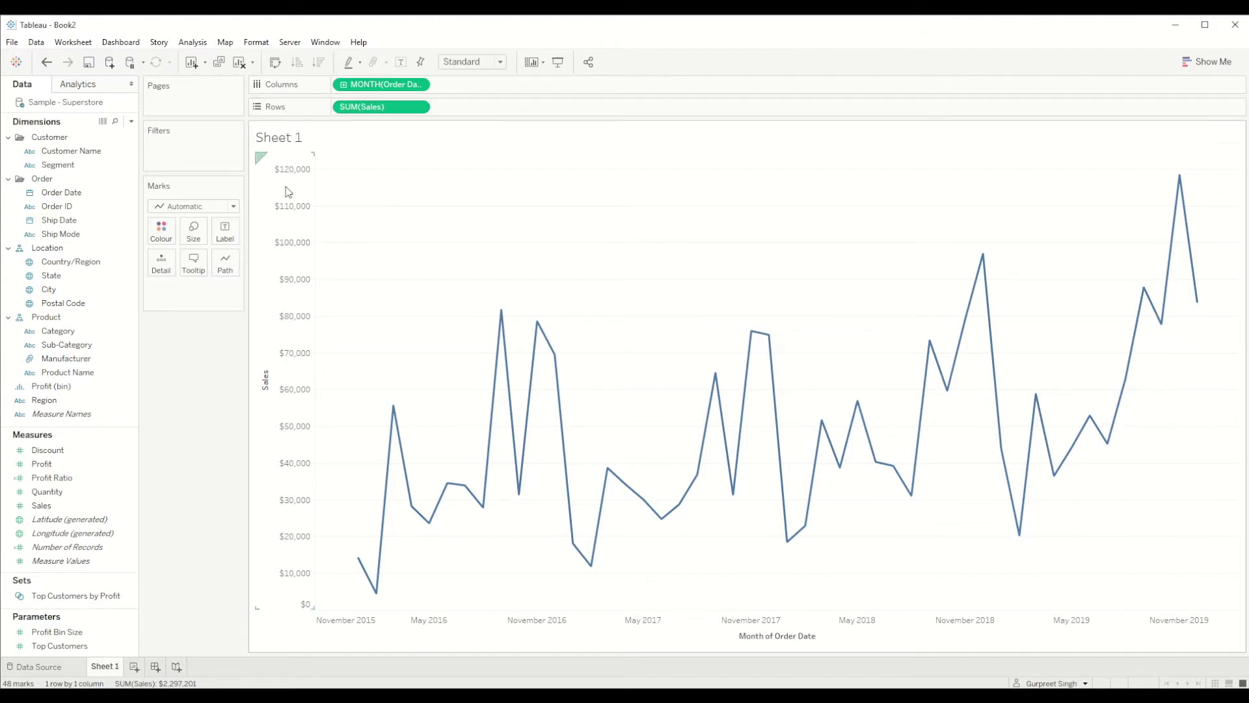
left_click(206, 207)
left_click(186, 265)
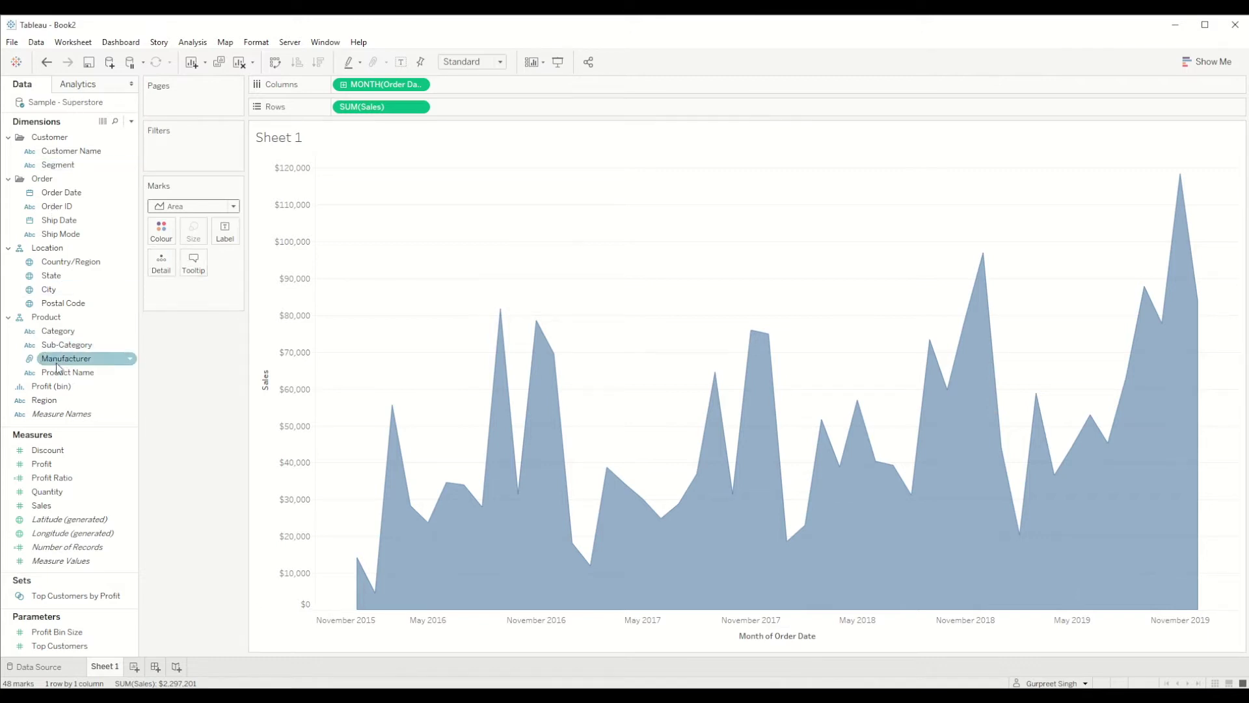
Create a new parameter named Month Parameter with the Date data type
left_click(131, 121)
left_click(81, 170)
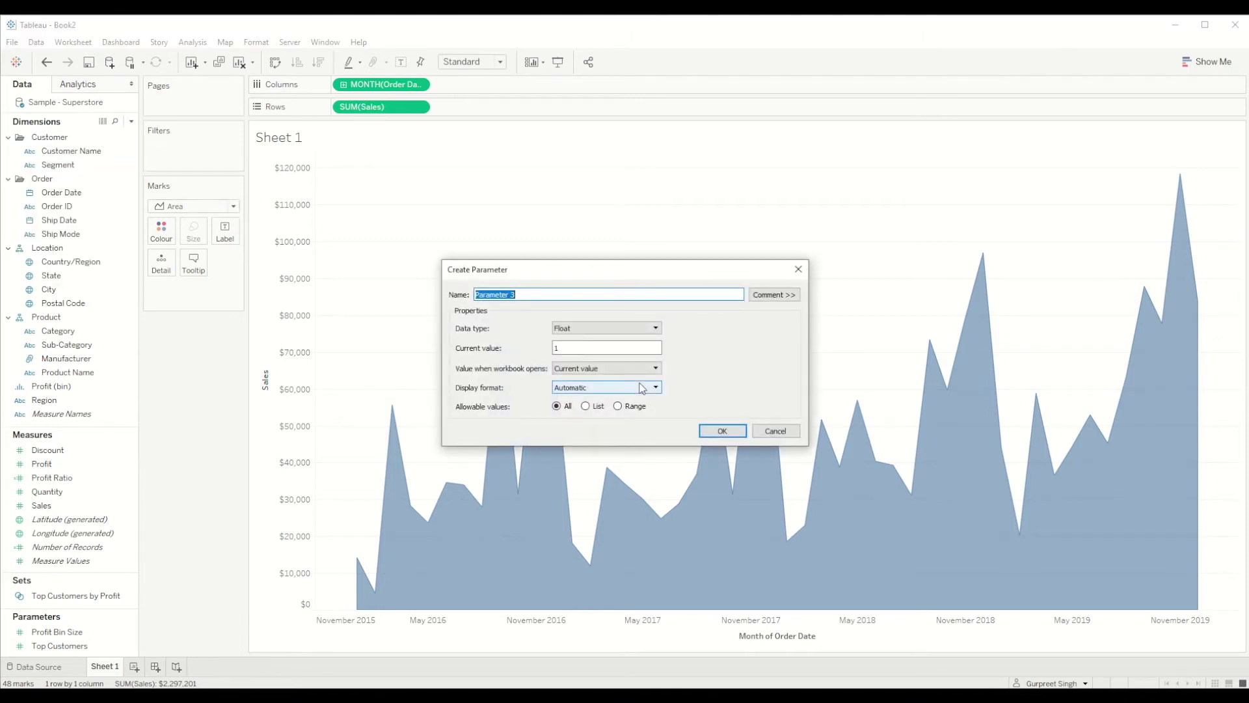
type("Month Parameter")
left_click(641, 329)
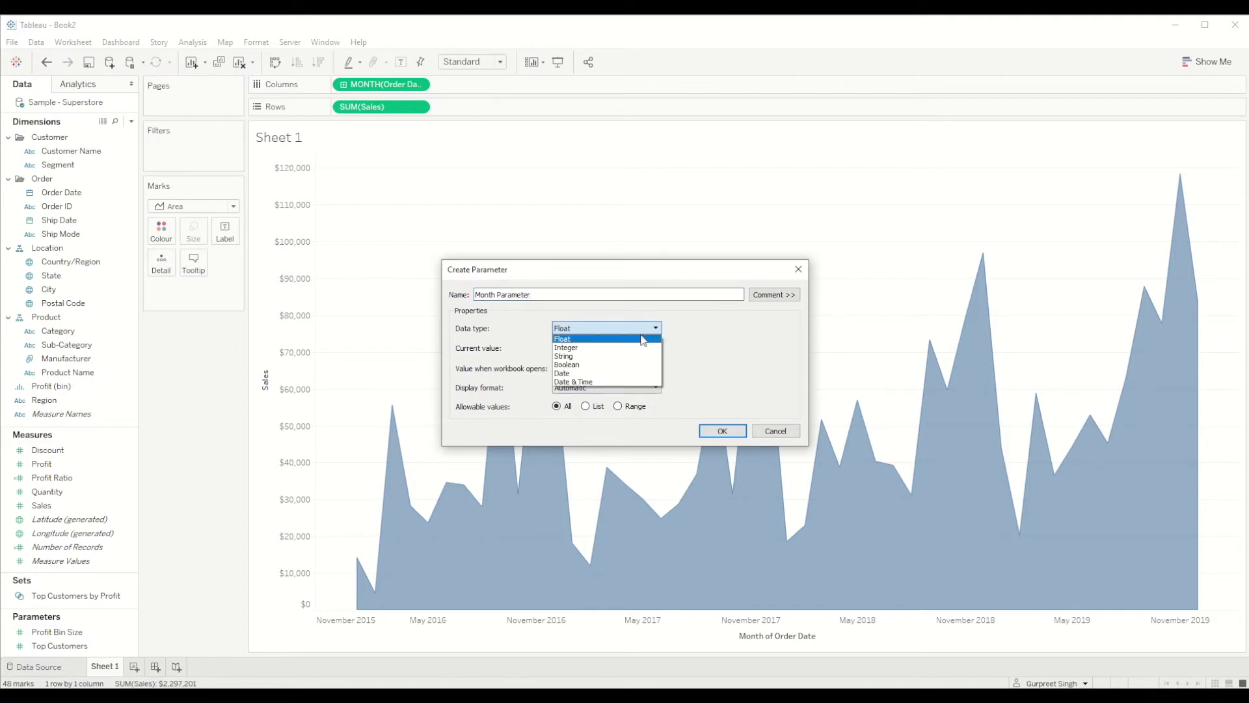
left_click(572, 373)
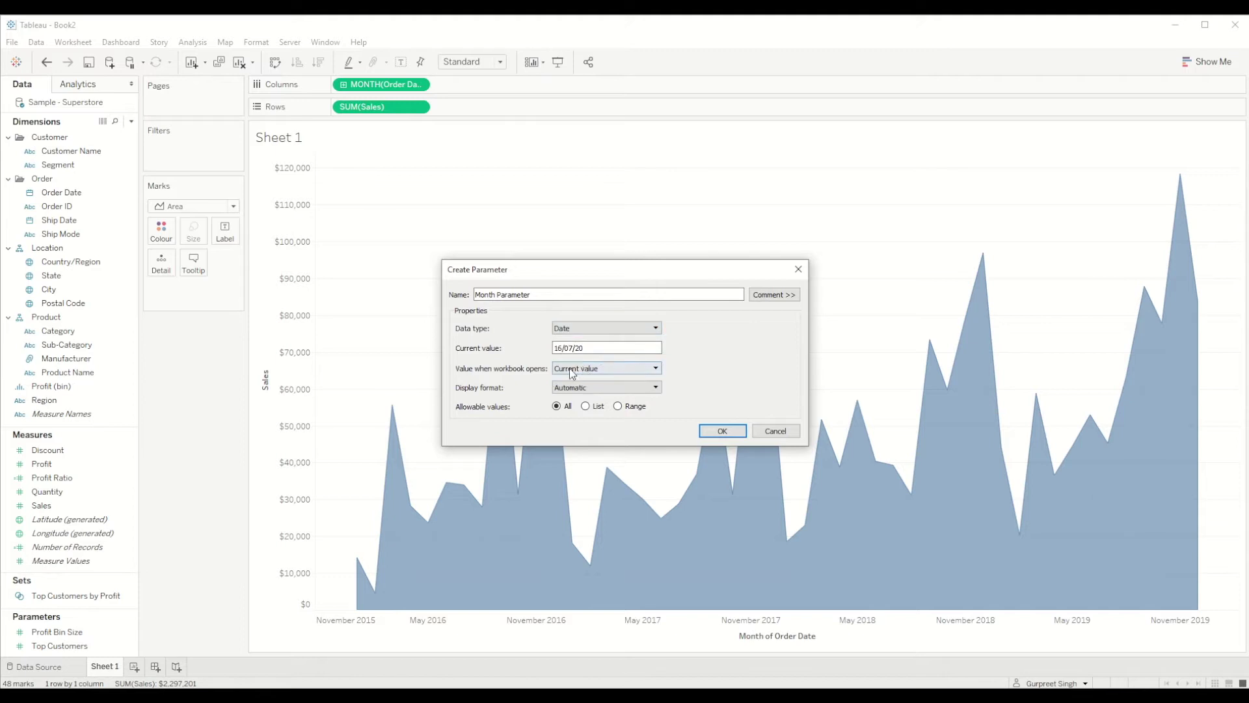
Set the parameter's current value to 1 October 2019 and save it
left_click(608, 348)
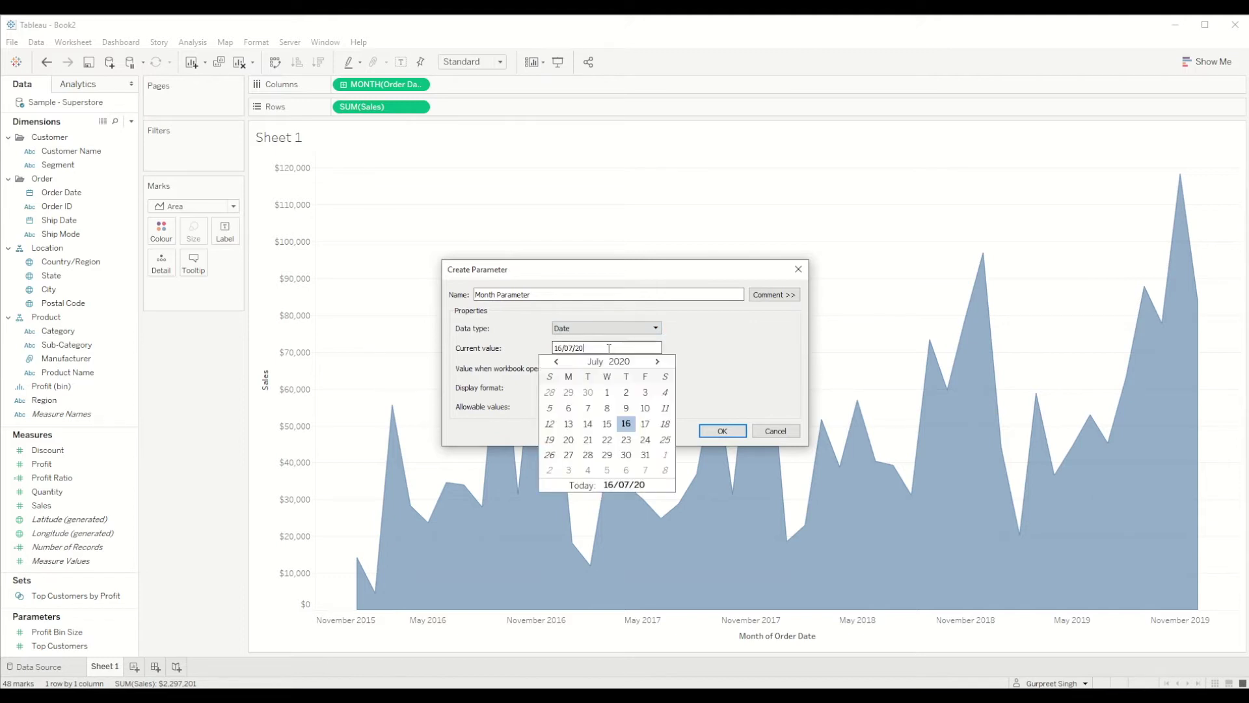
left_click(556, 361)
left_click(556, 361)
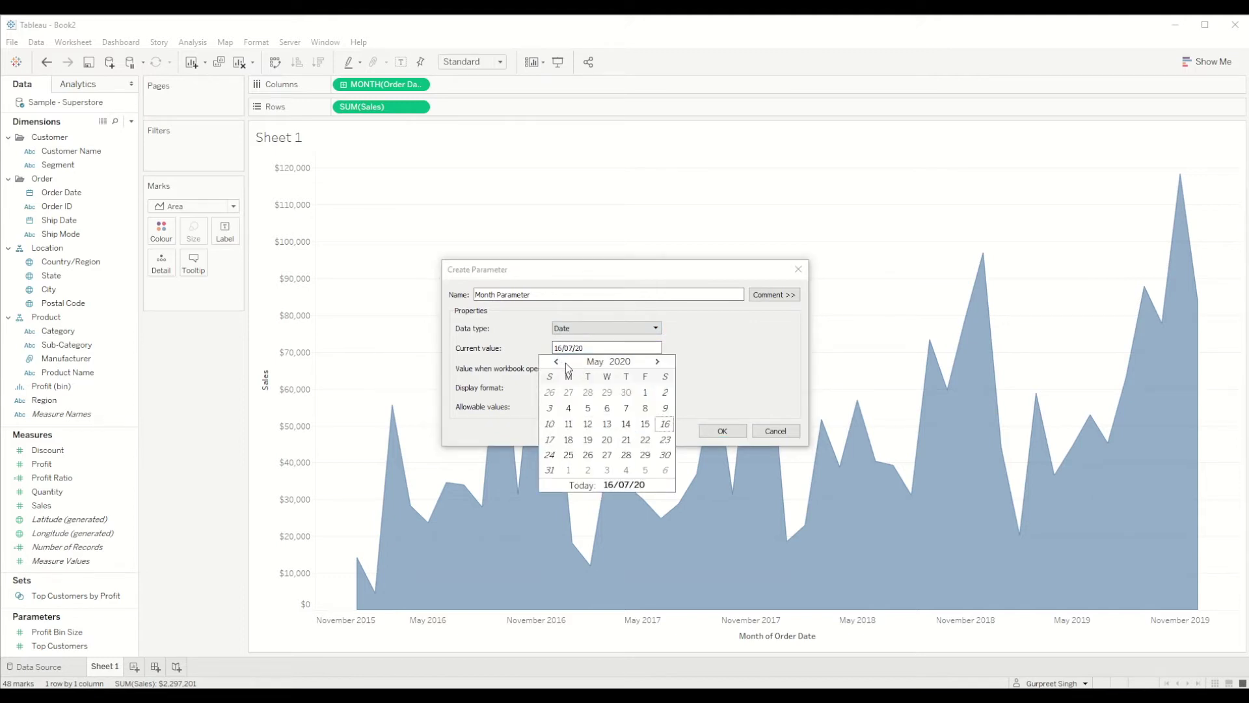
left_click(557, 362)
left_click(557, 362)
left_click(557, 361)
left_click(557, 362)
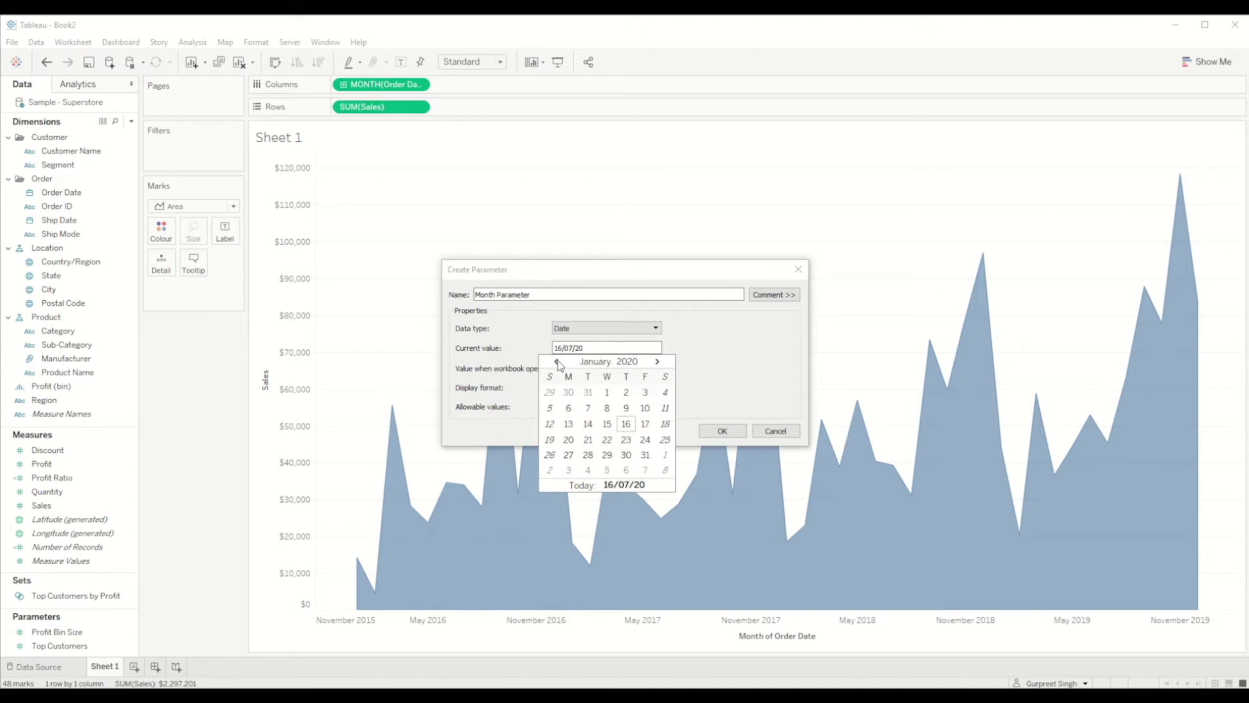
left_click(557, 362)
left_click(557, 362)
left_click(557, 362)
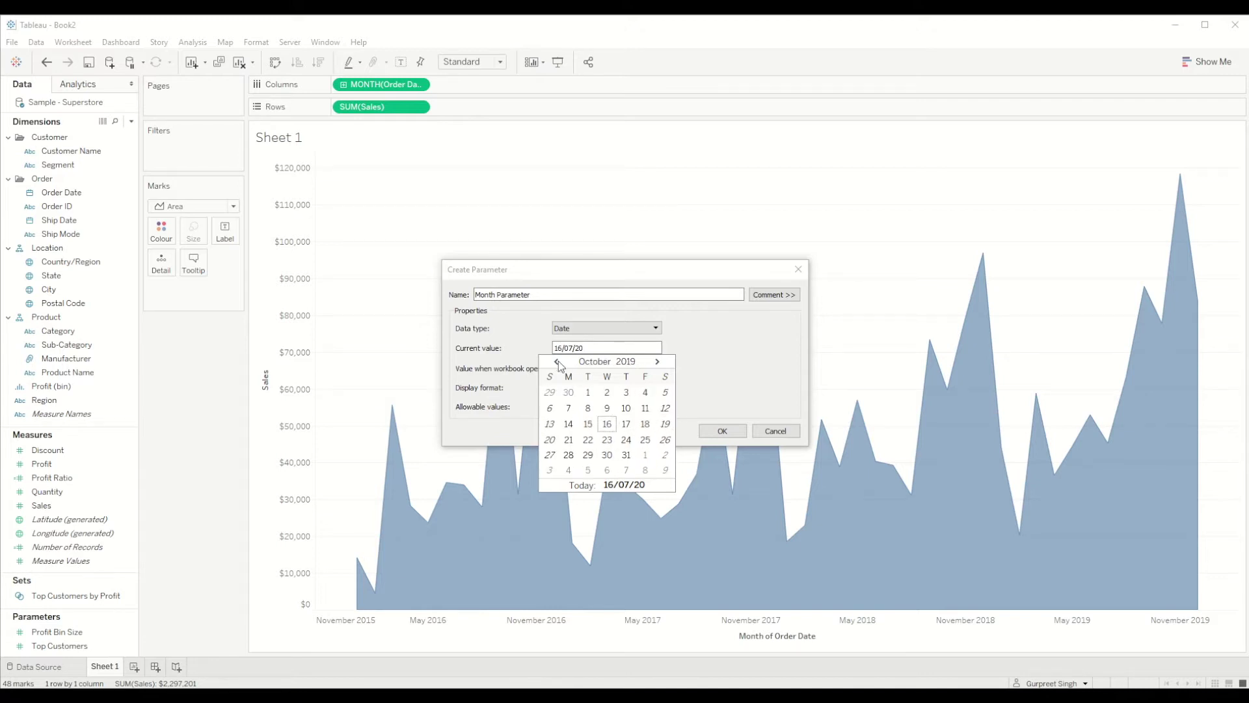
left_click(588, 394)
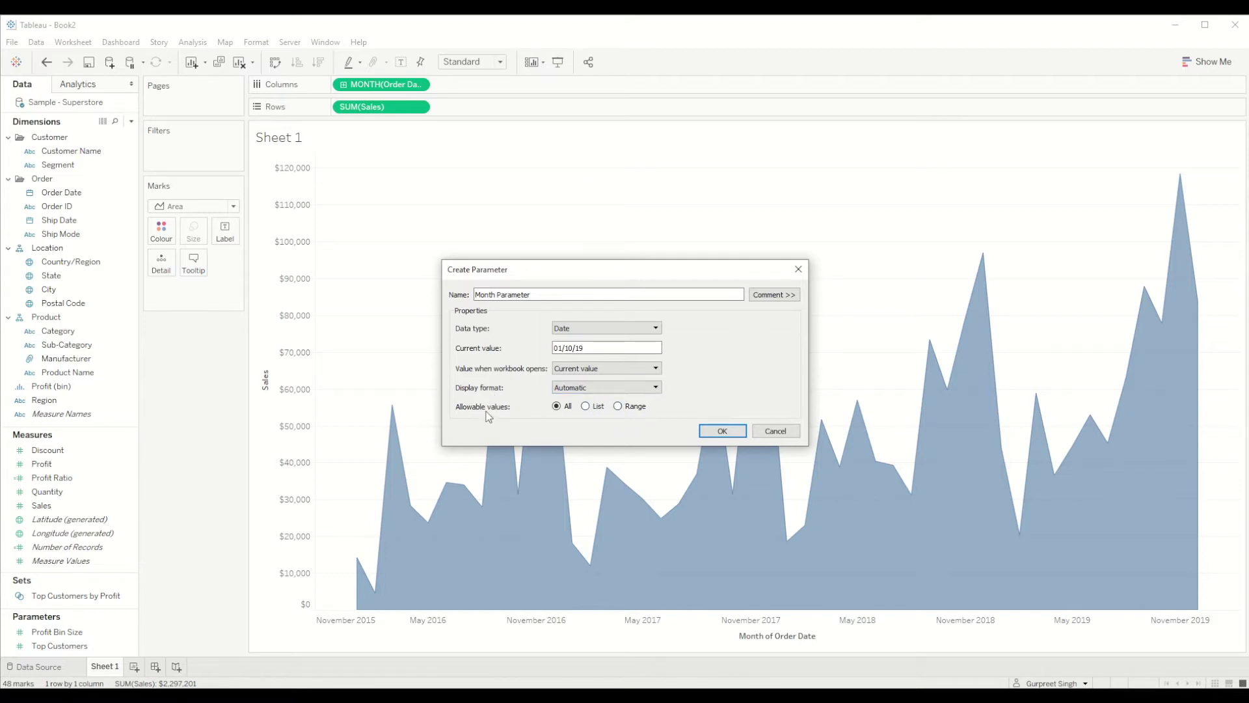
left_click(723, 432)
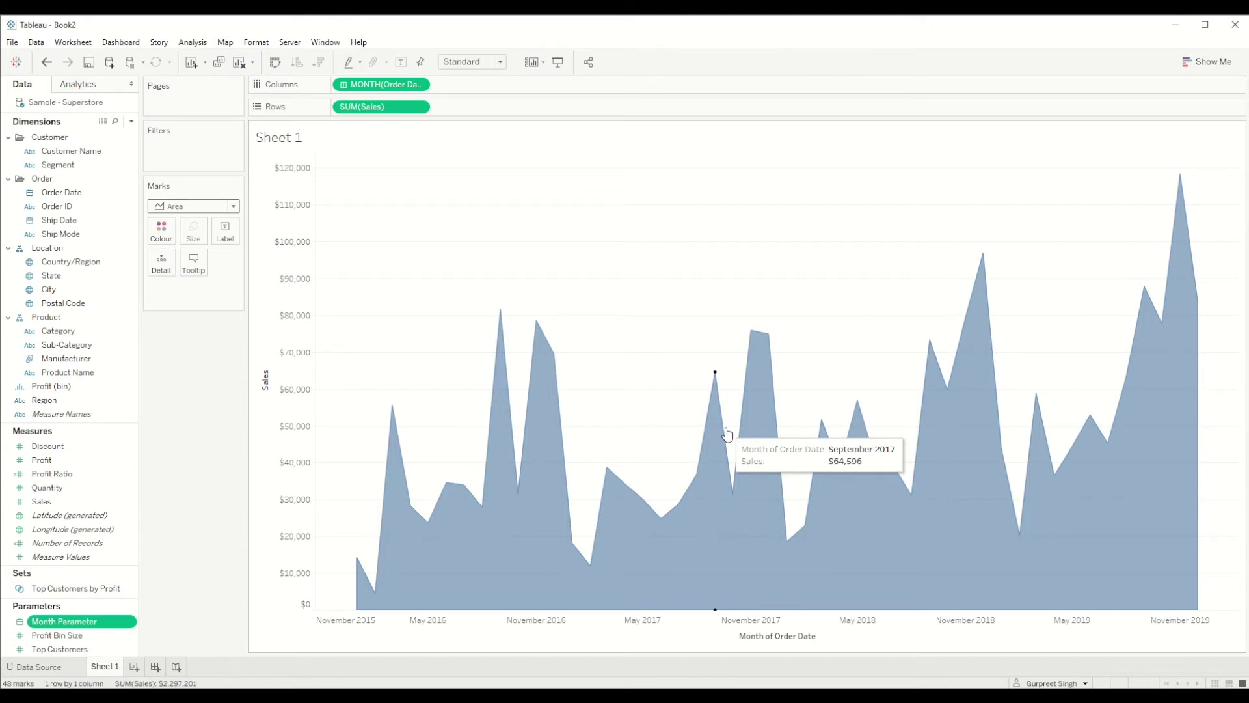
left_click(131, 121)
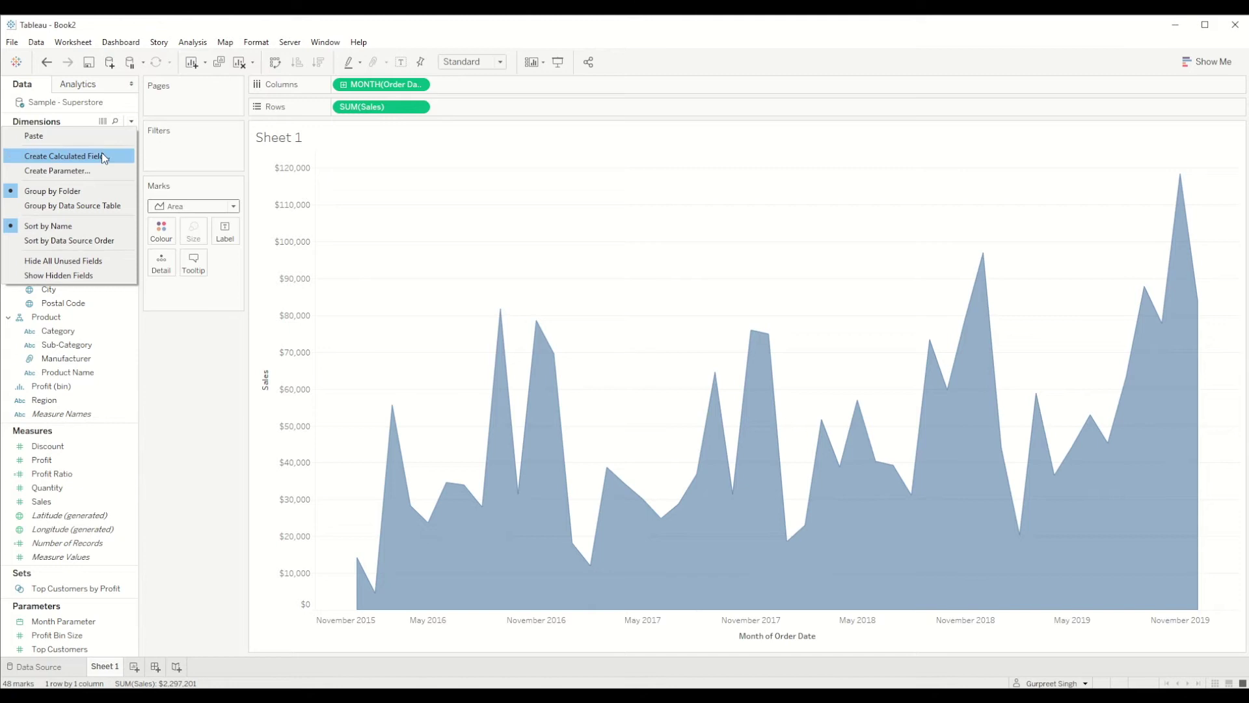
left_click(101, 156)
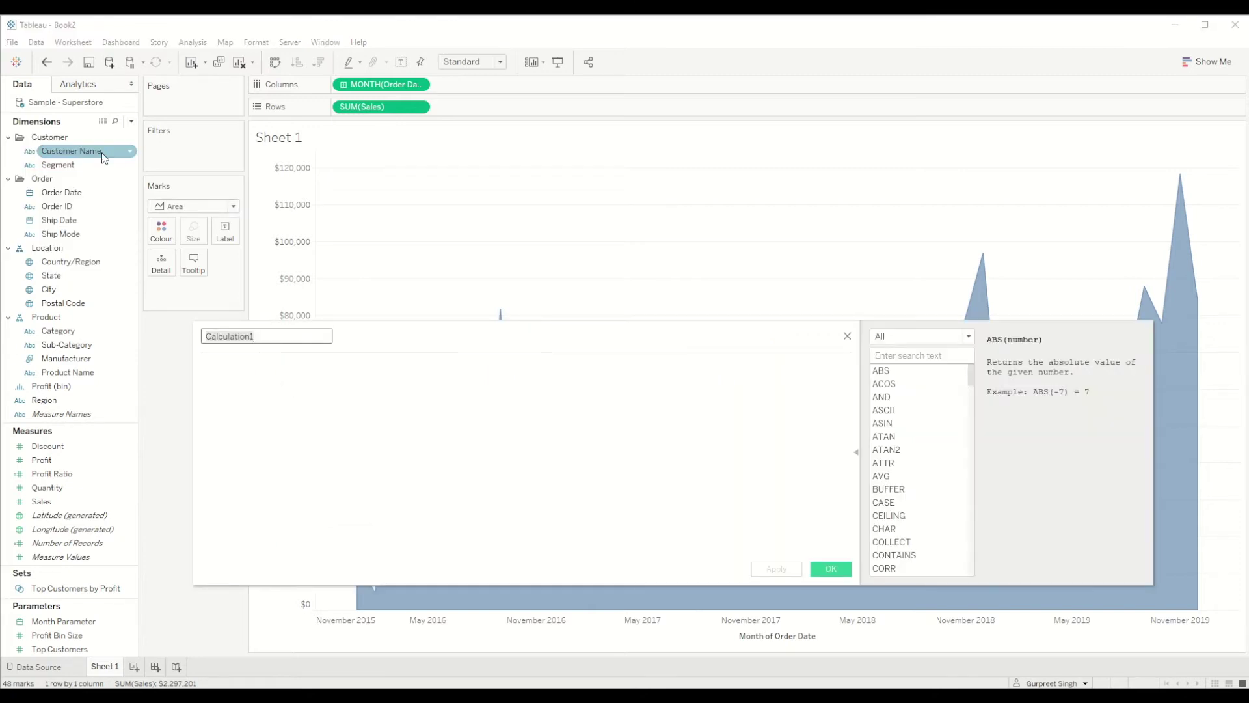
type("@slider")
key("BackSpace")
key("BackSpace")
type("ing Reference Line")
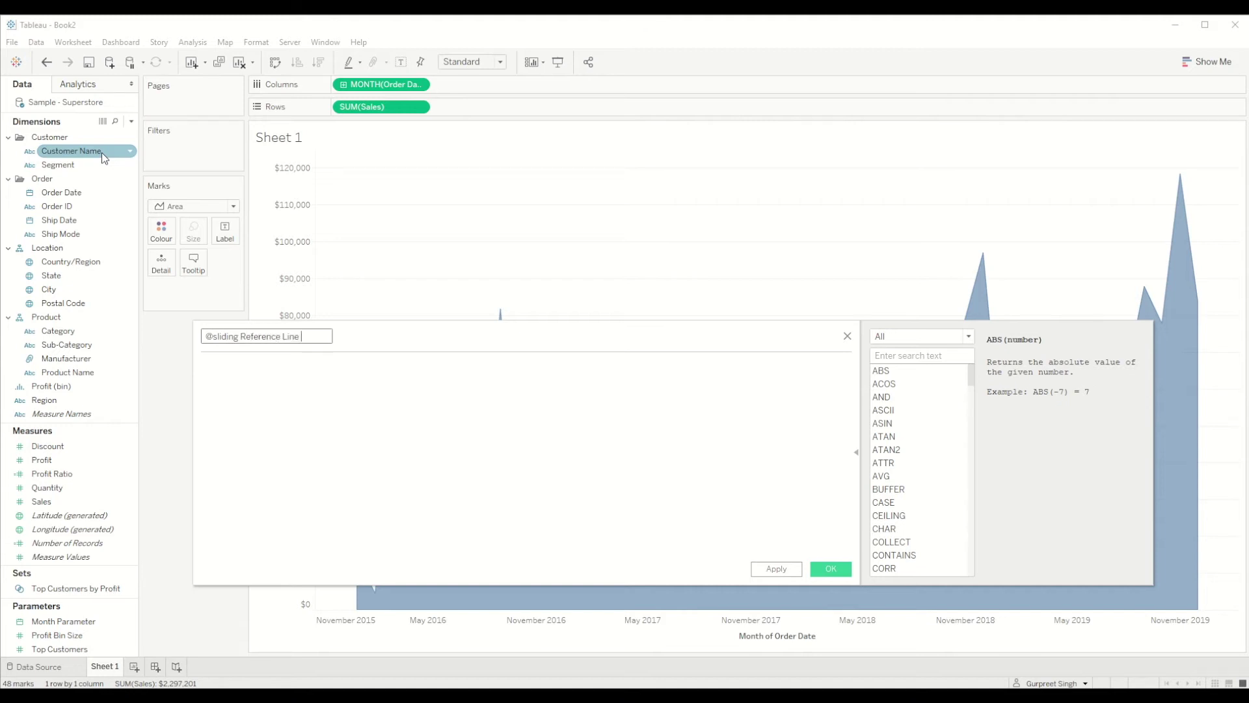
type(" Date Fie")
key("BackSpace")
key("BackSpace")
key("BackSpace")
key("BackSpace")
key("BackSpace")
key("BackSpace")
key("BackSpace")
key("BackSpace")
key("BackSpace")
left_click(339, 390)
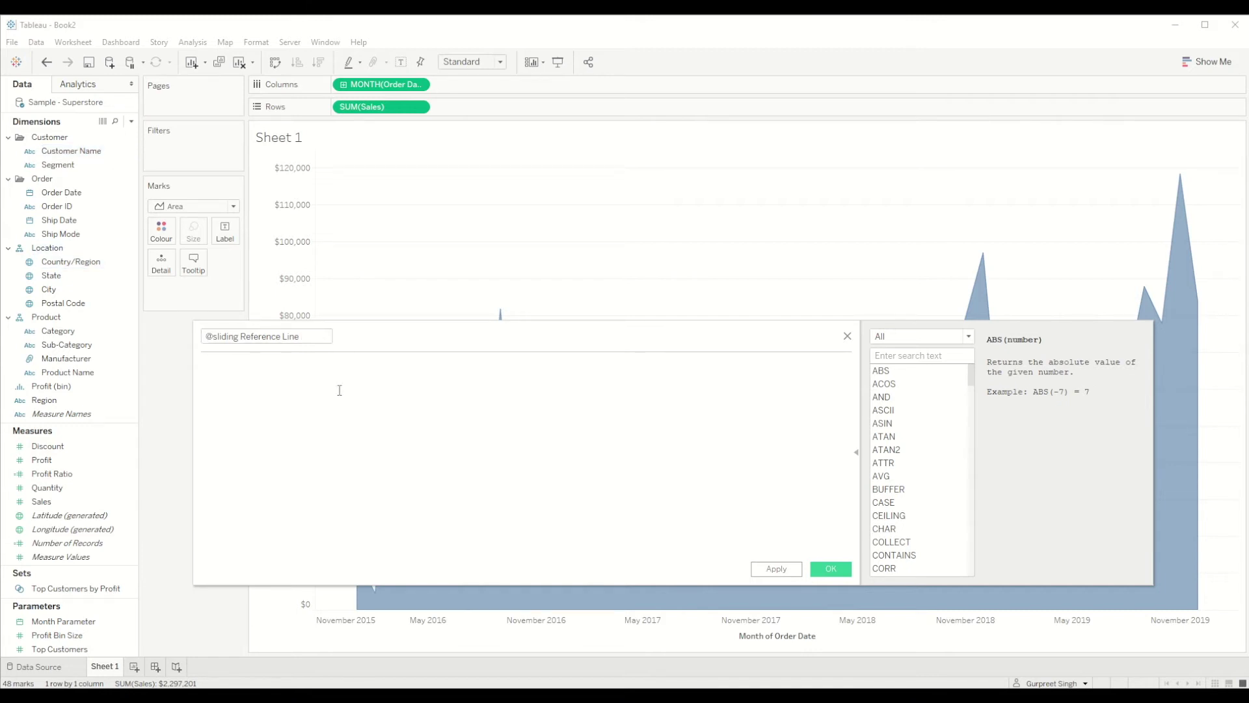
type("if")
Write the condition [Order Date] = [Month Parameter] then [Sales] using autocomplete
type("or")
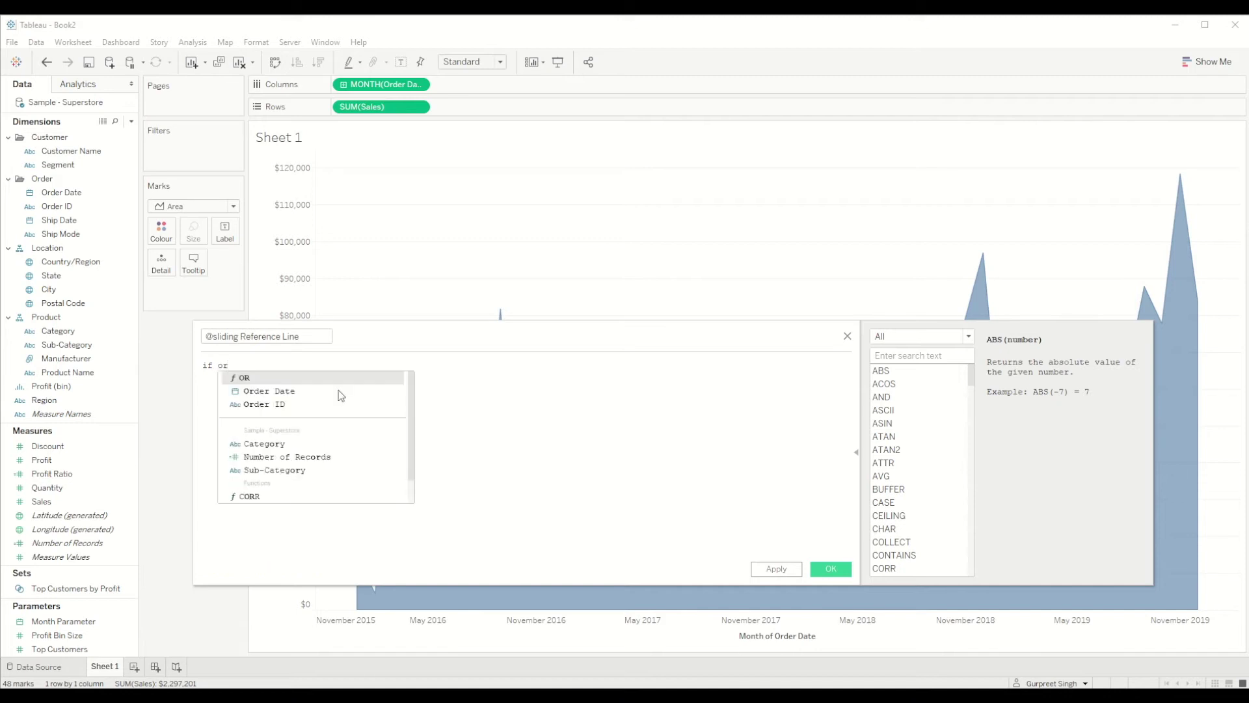
left_click(339, 391)
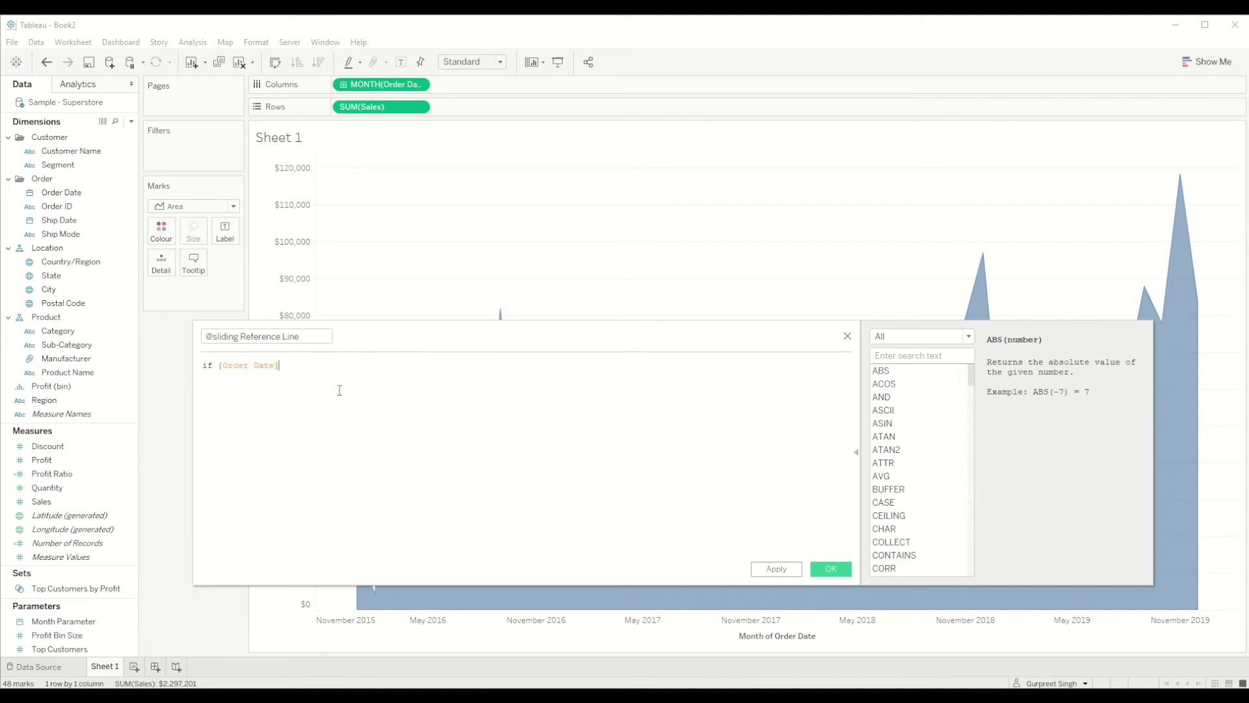
type("= ")
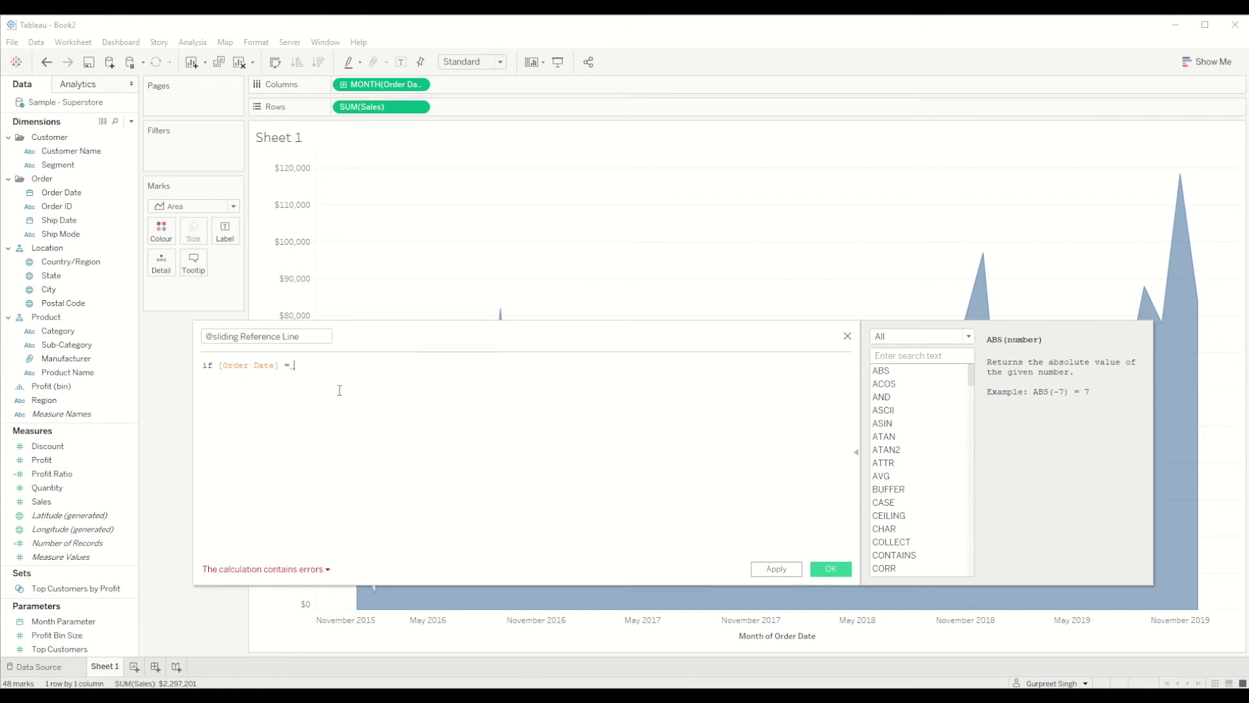
type("month")
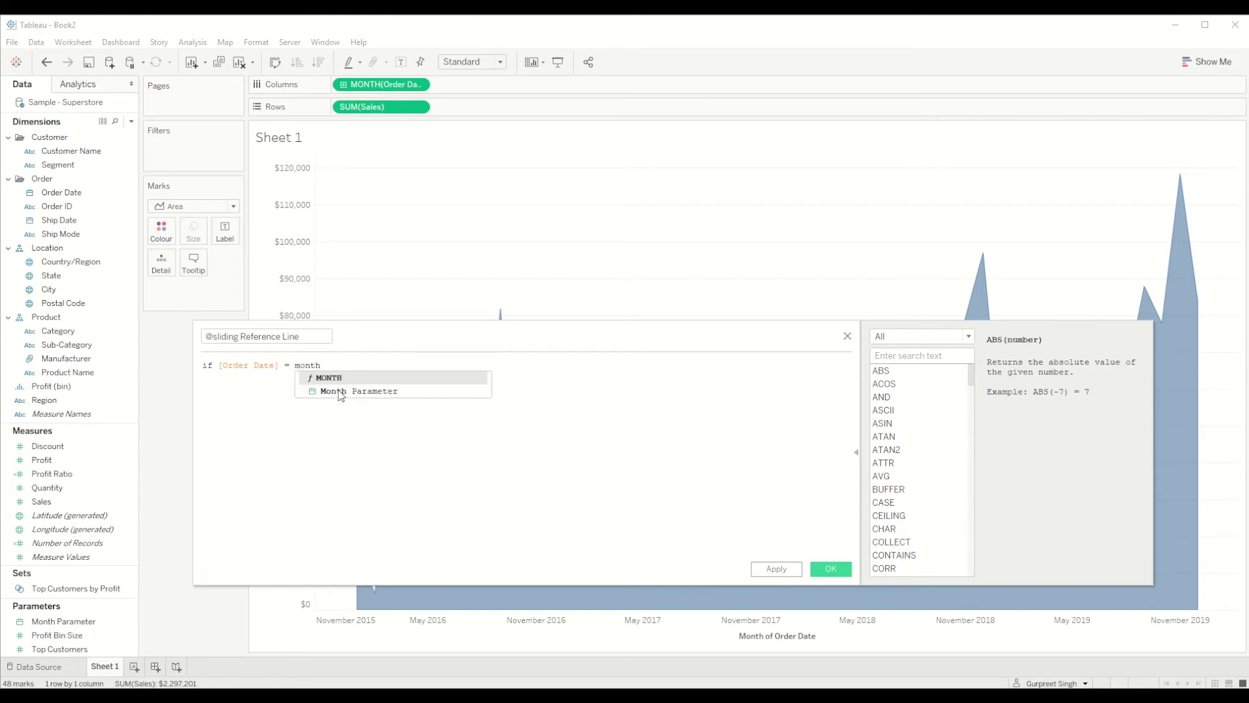
left_click(340, 393)
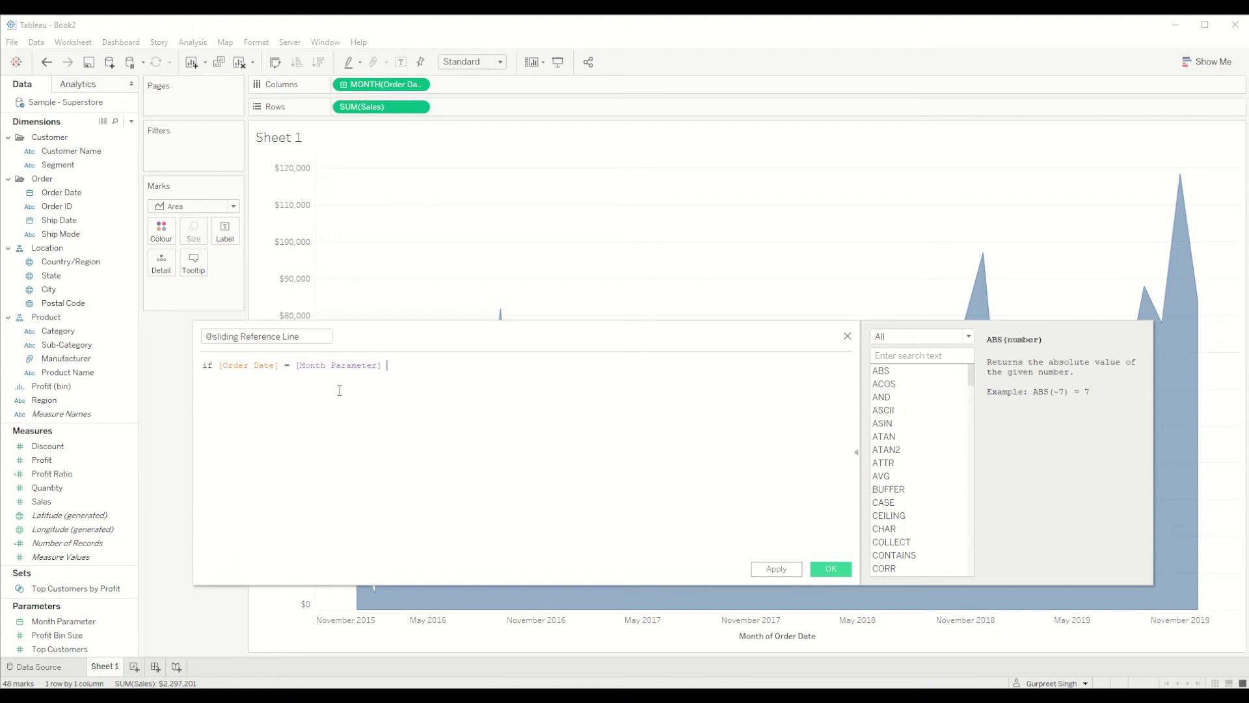
type("then ")
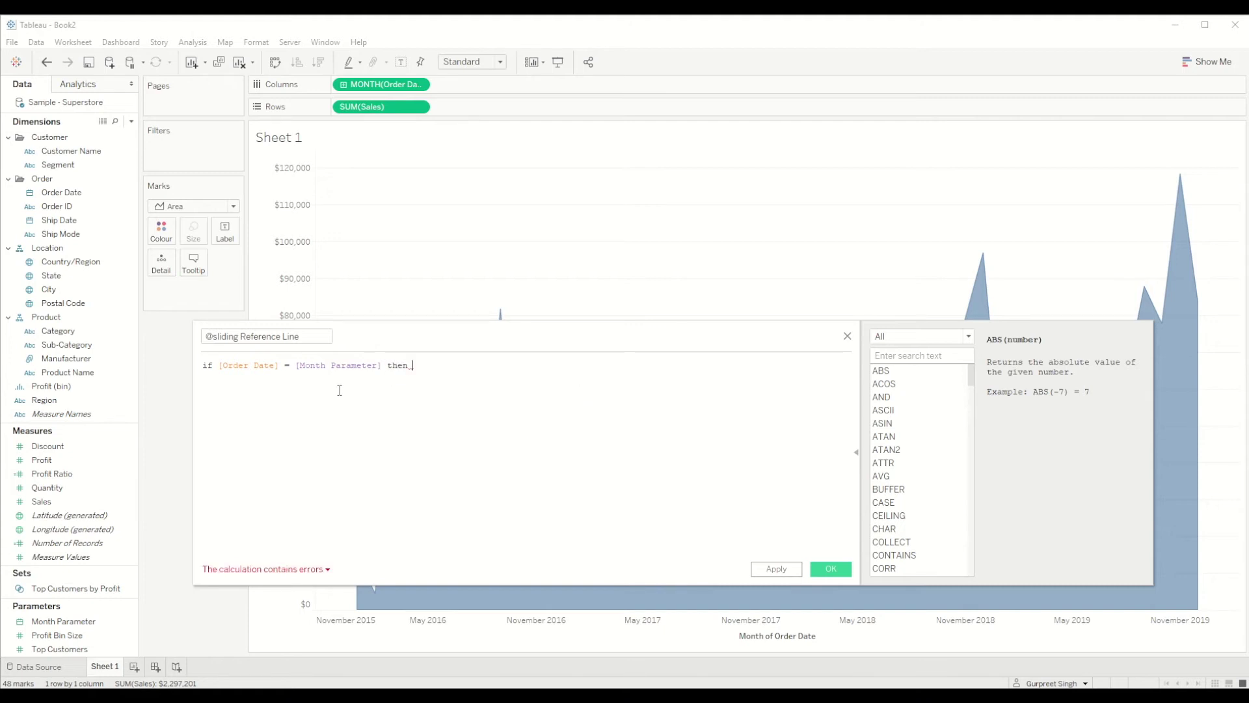
type("[Sales]")
Add the 'else NULL' branch and close the statement with END
key("Return")
type("else NULL")
key("Return")
type("END")
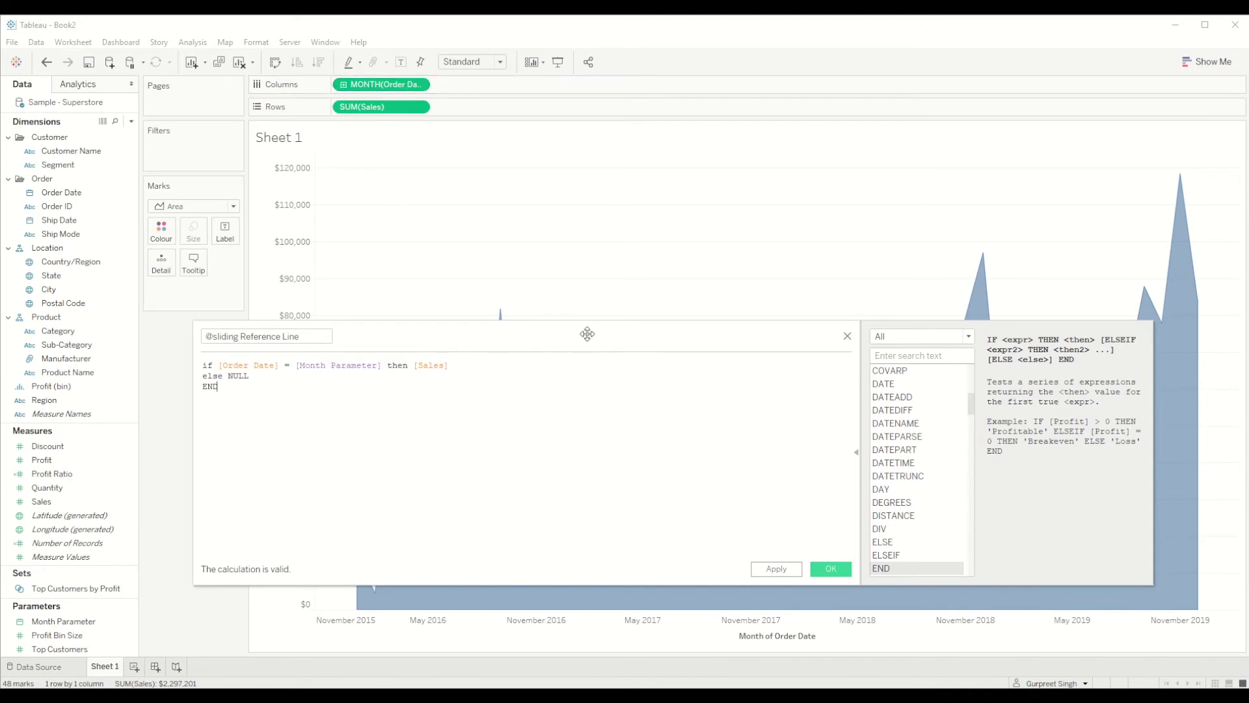
Wrap [Order Date] in DATETRUNC('month', …) in the formula
mouse_move(588, 331)
left_mouse_down()
mouse_move(599, 466)
mouse_move(572, 397)
mouse_move(586, 322)
left_mouse_up()
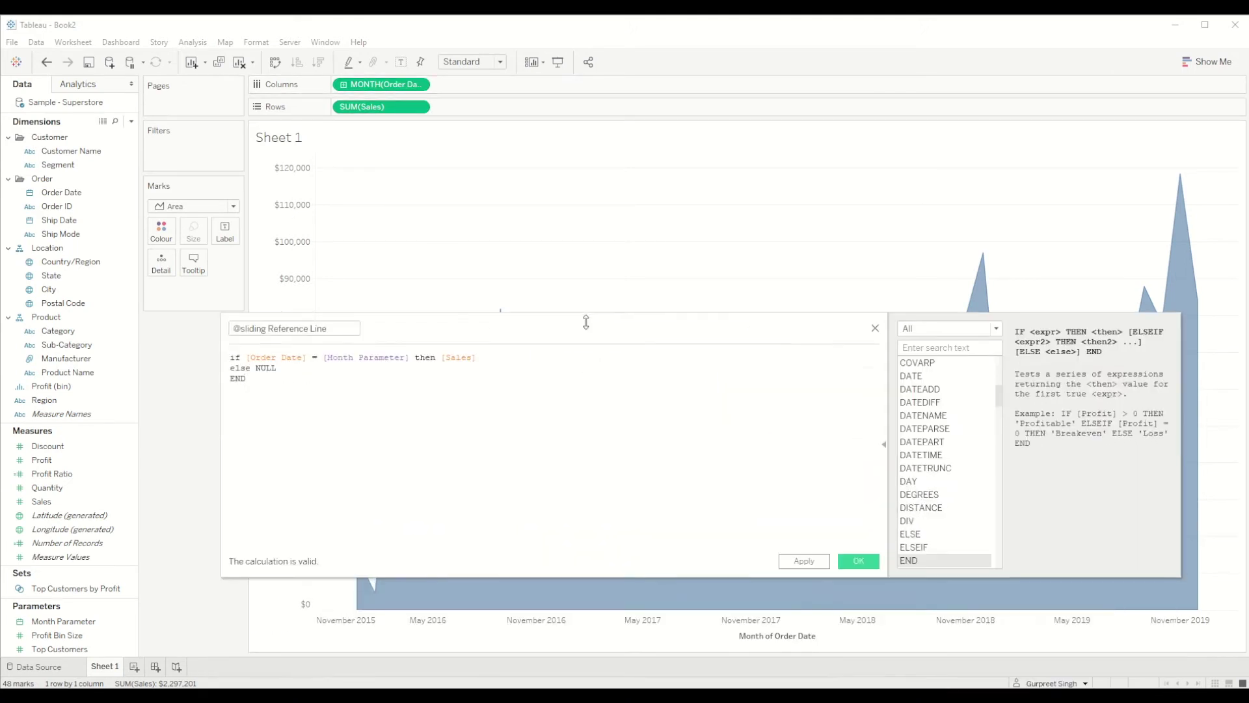
left_click(249, 358)
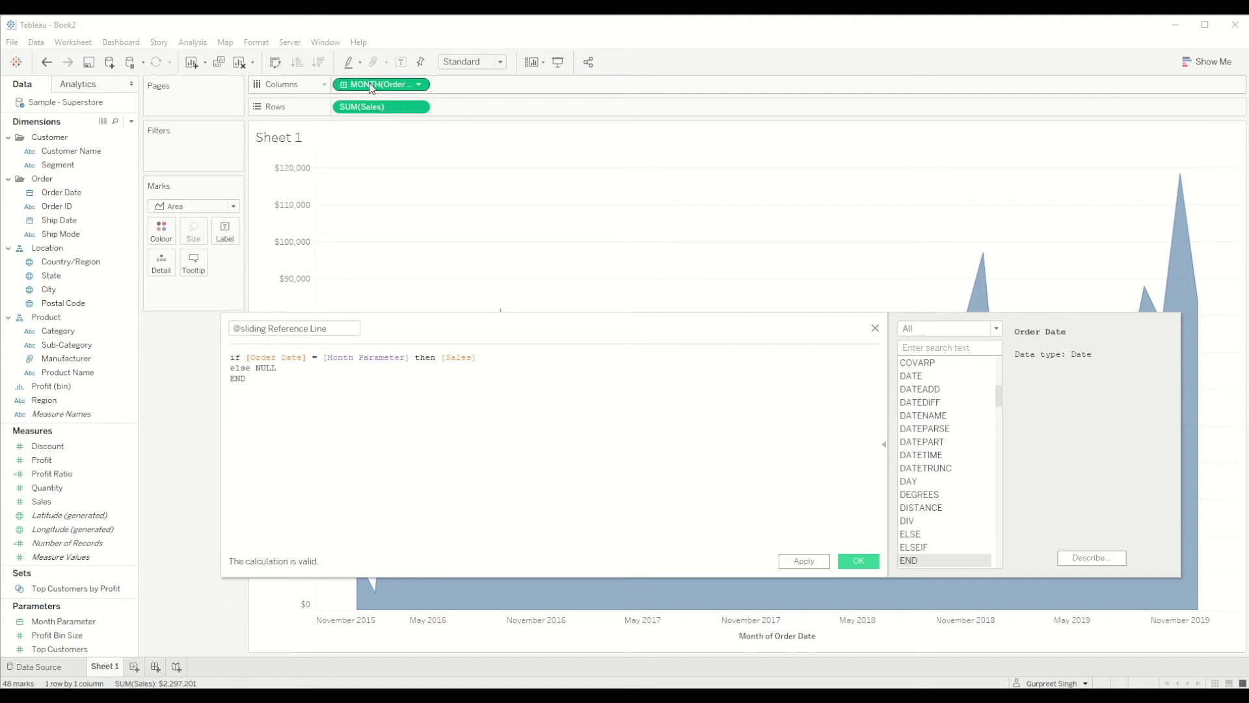
type("date")
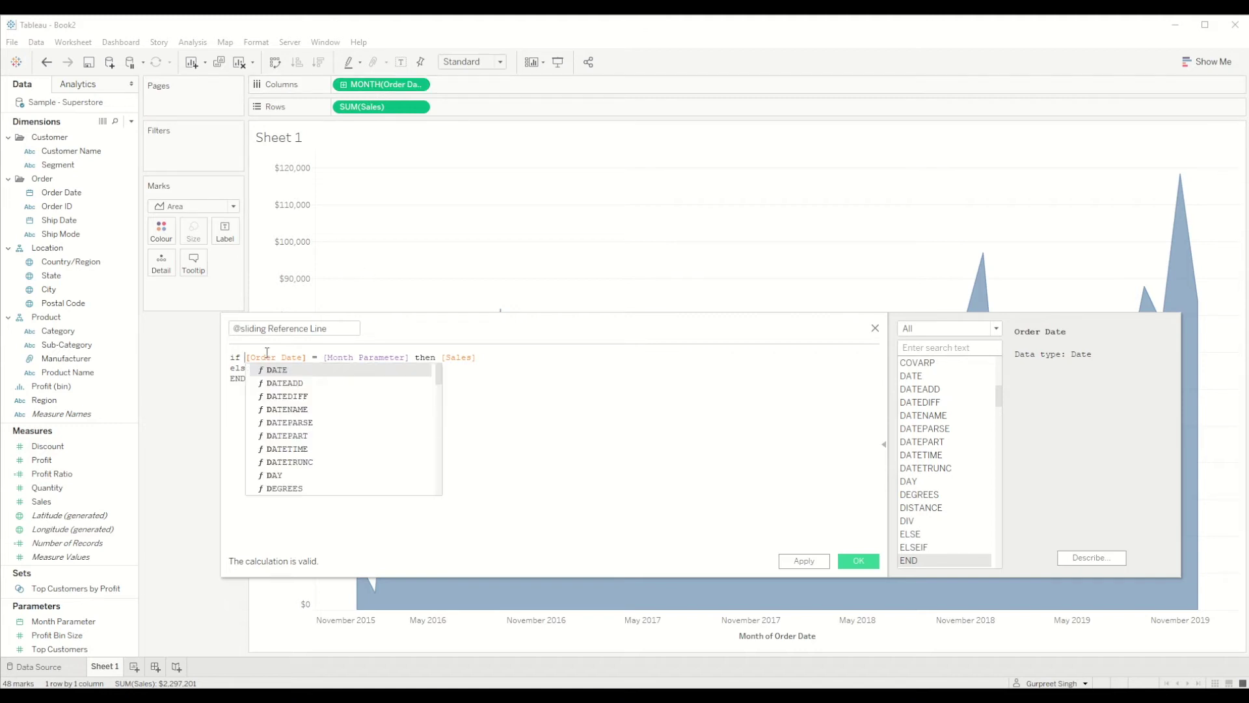
type("tr")
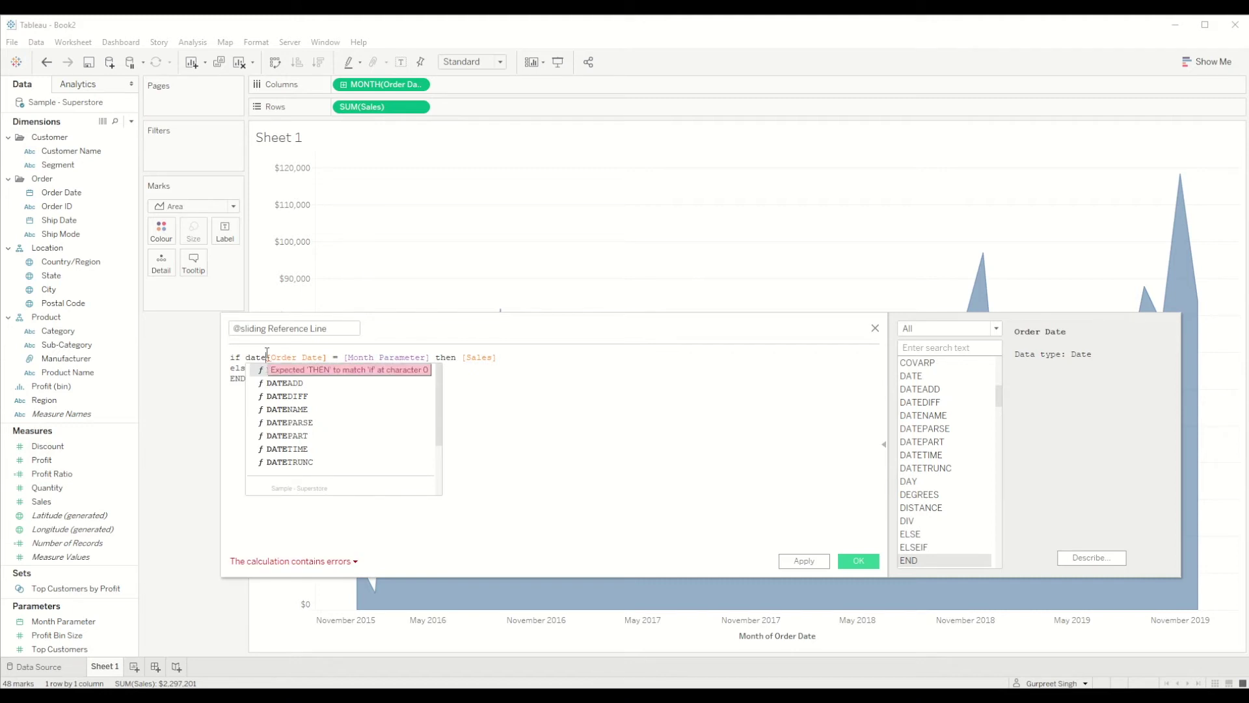
key("Return")
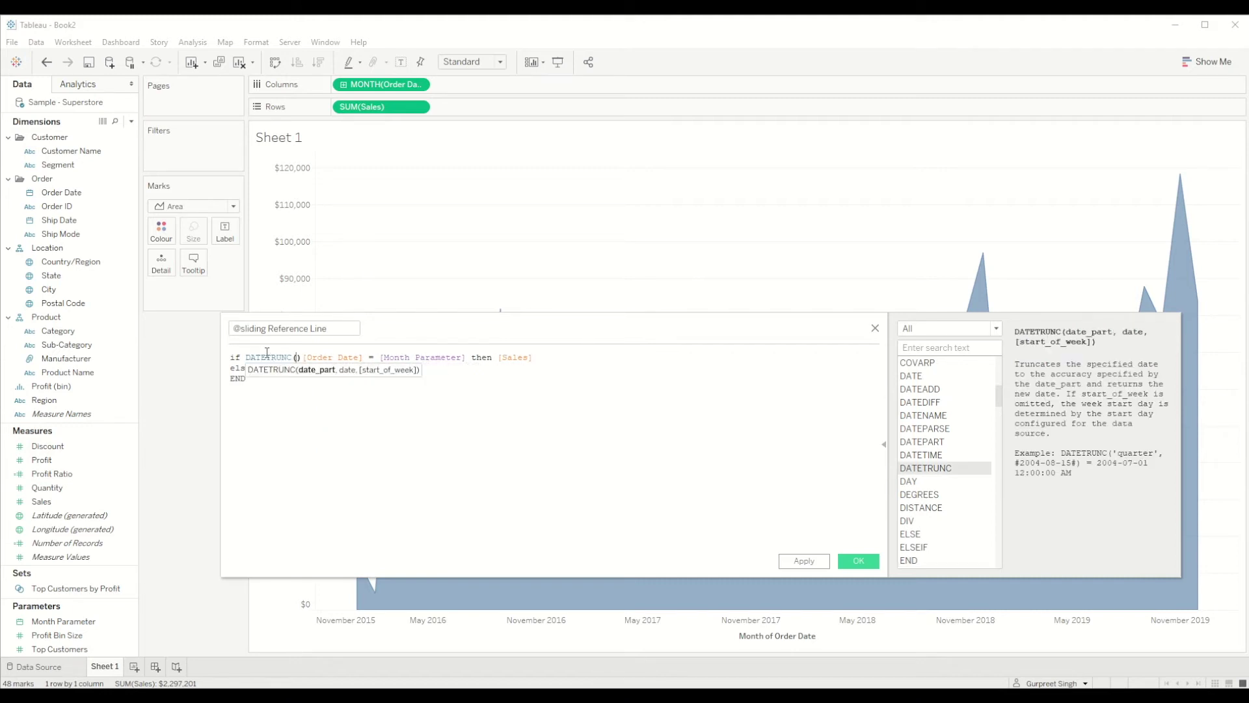
key("Delete")
key("Delete")
type("'month")
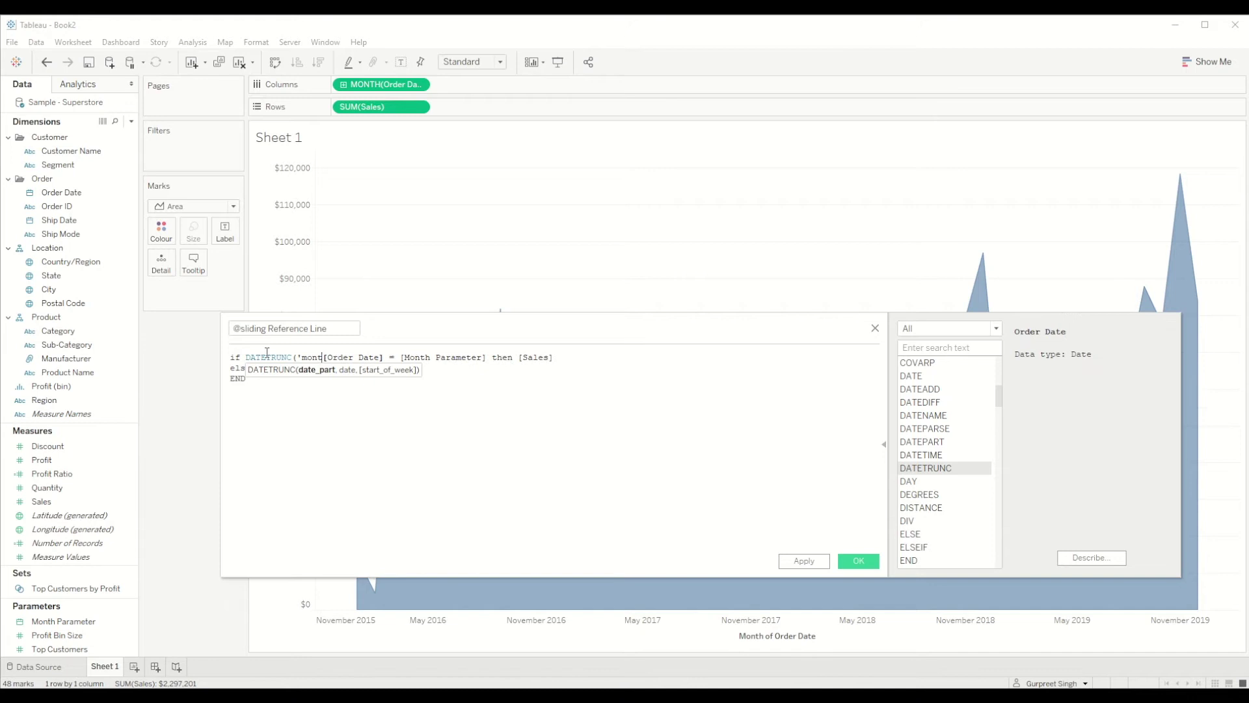
type("',")
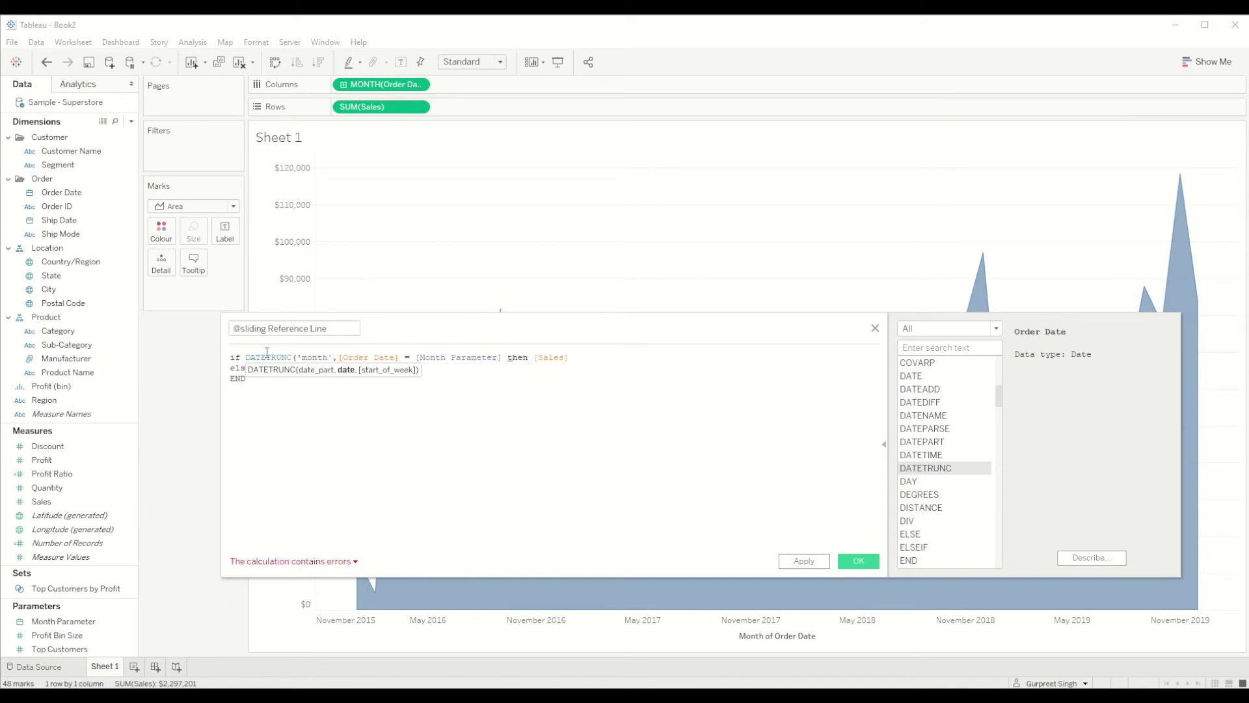
type(")")
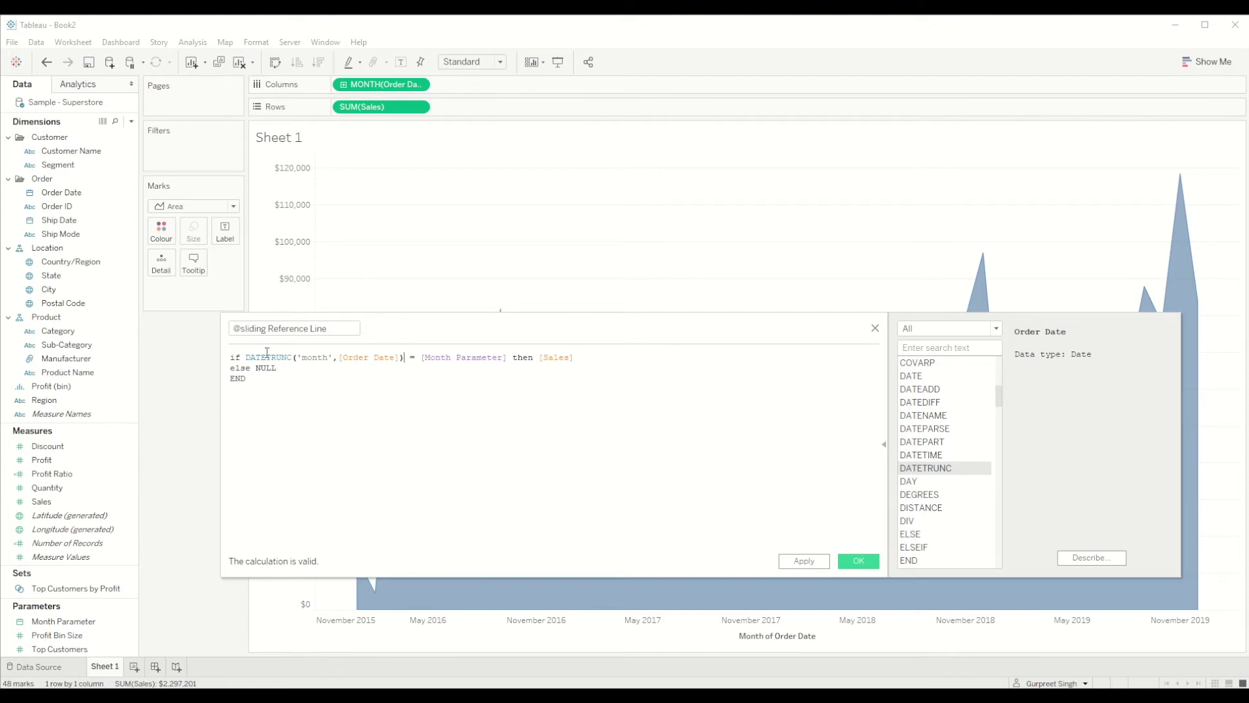
Wrap [Month Parameter] in DATETRUNC('month', …) and save the calculated field
key("Right")
key("Right")
type("datet")
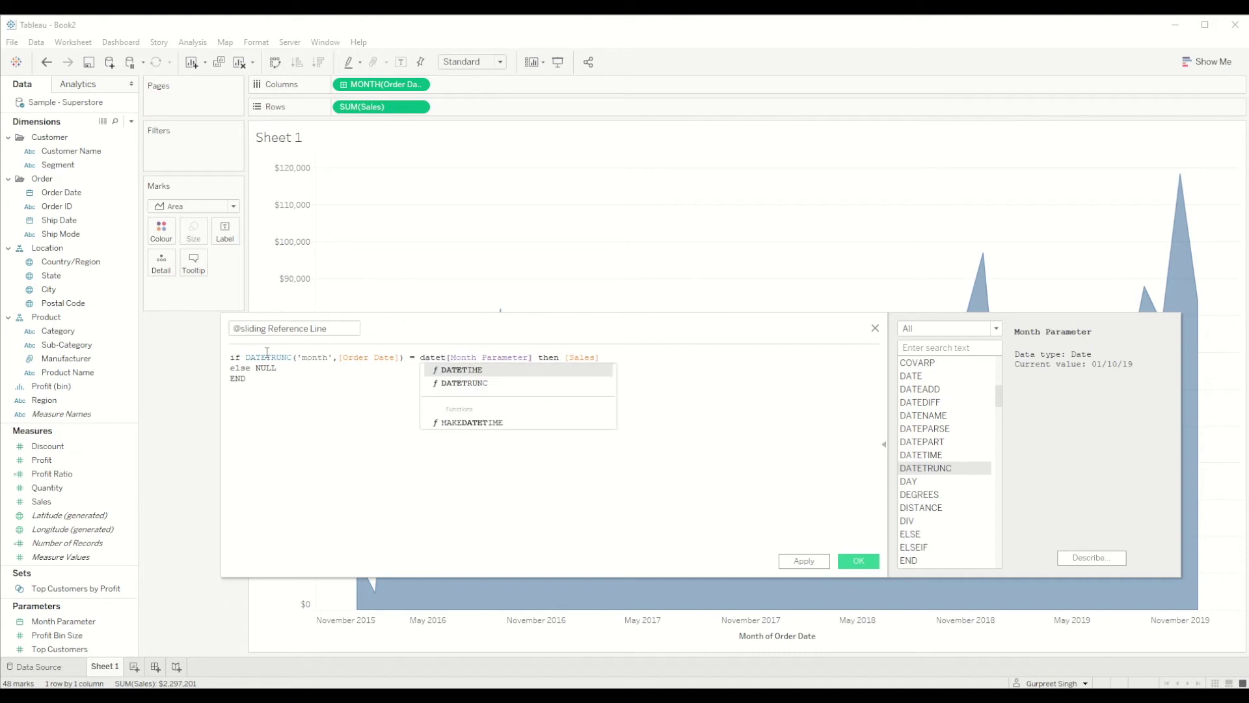
key("Down")
key("Return")
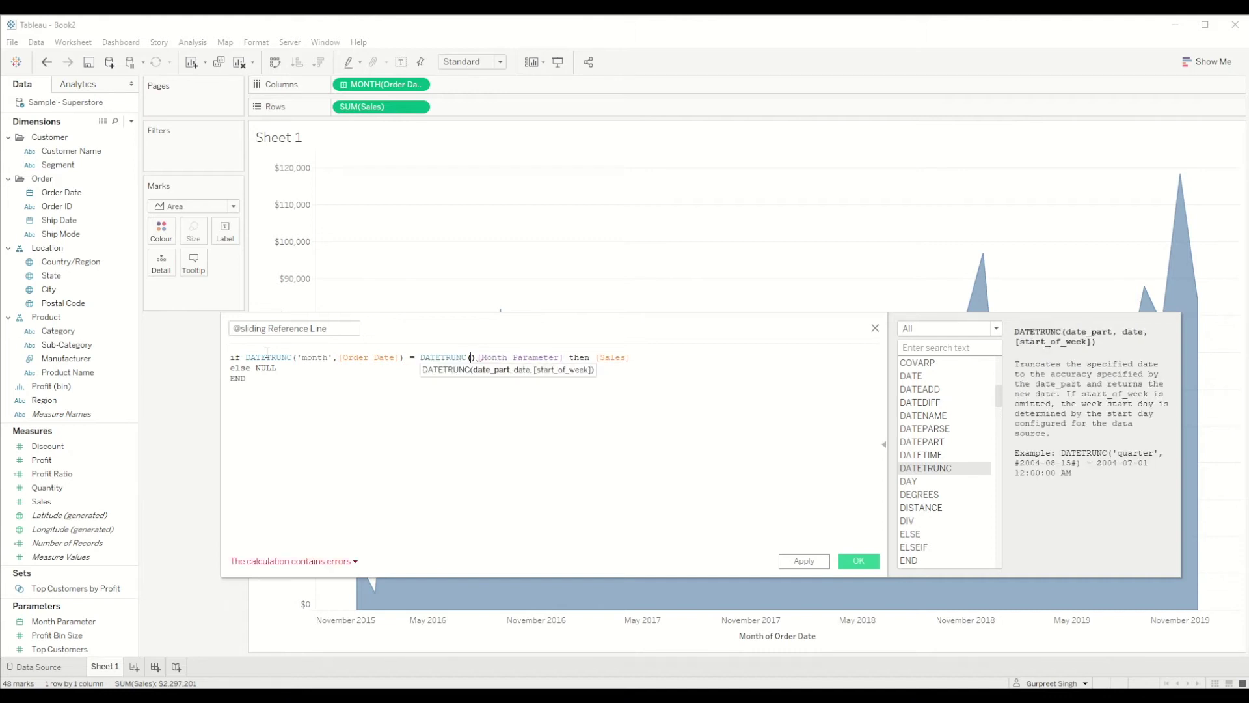
key("Delete")
type("'moht")
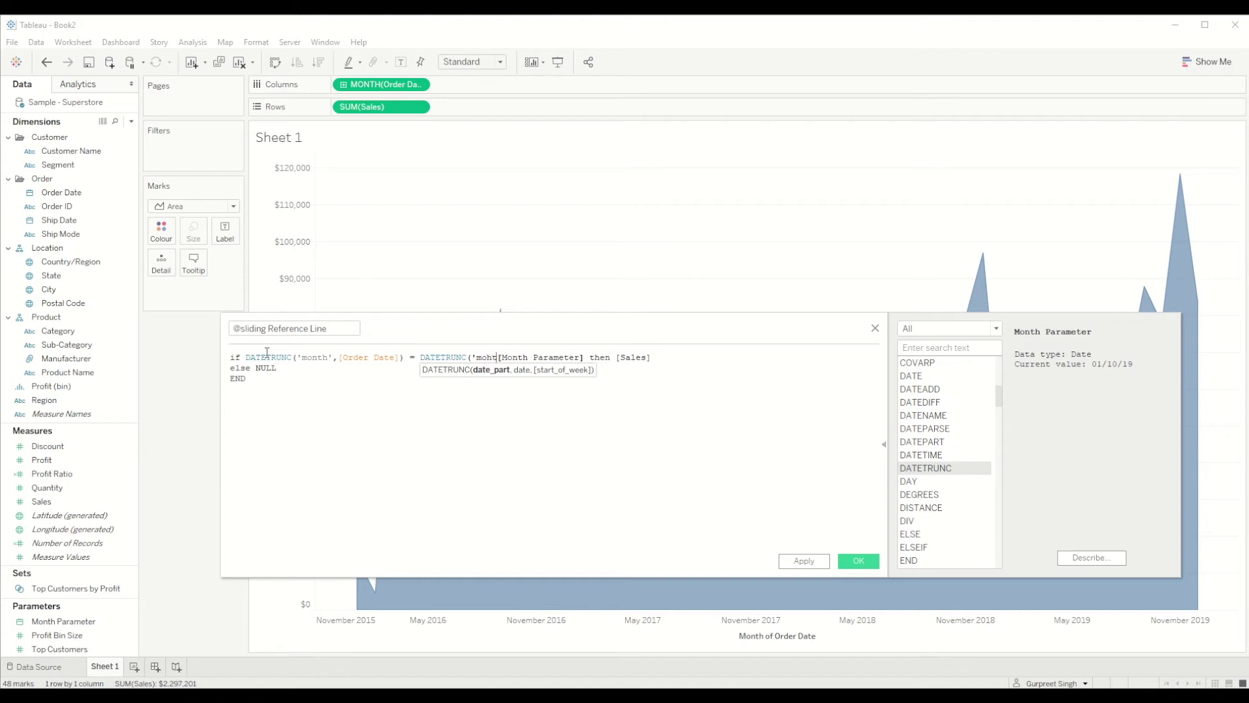
key("BackSpace")
key("BackSpace")
type("nth',")
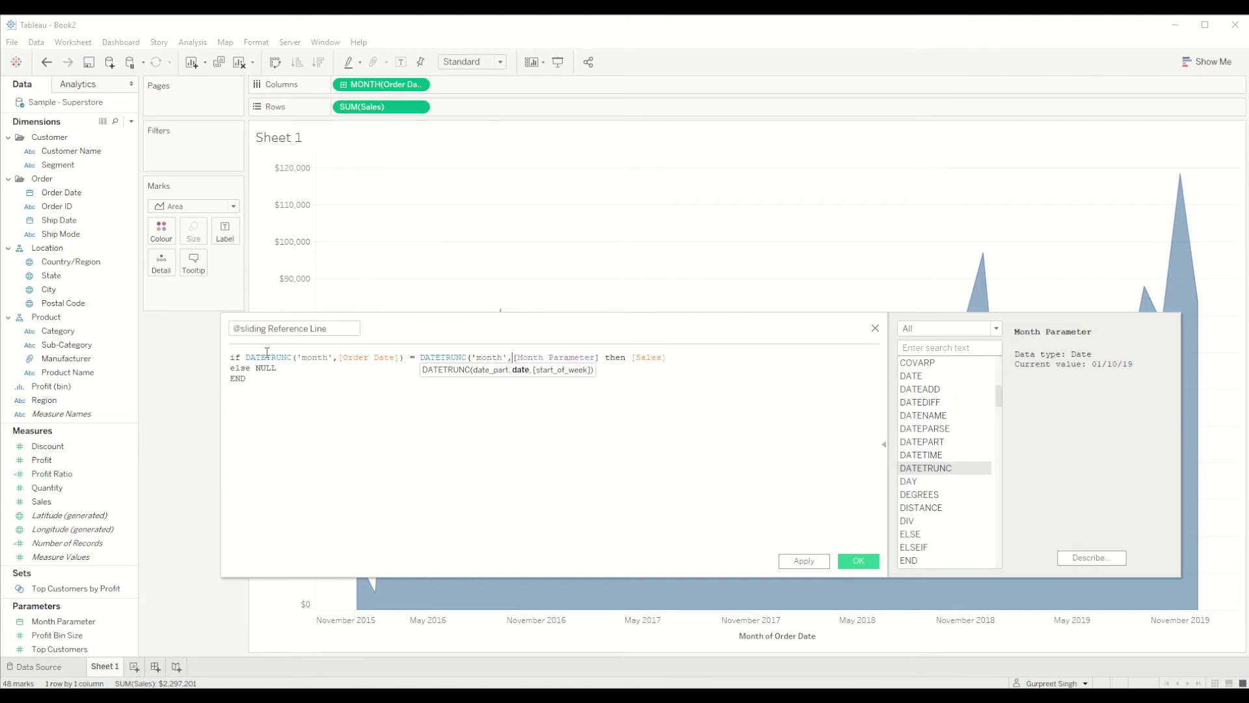
key("Right")
key("Right")
key("Right")
key("Right")
key("Right")
key("Right")
key("Right")
key("Right")
key("Right")
type(")")
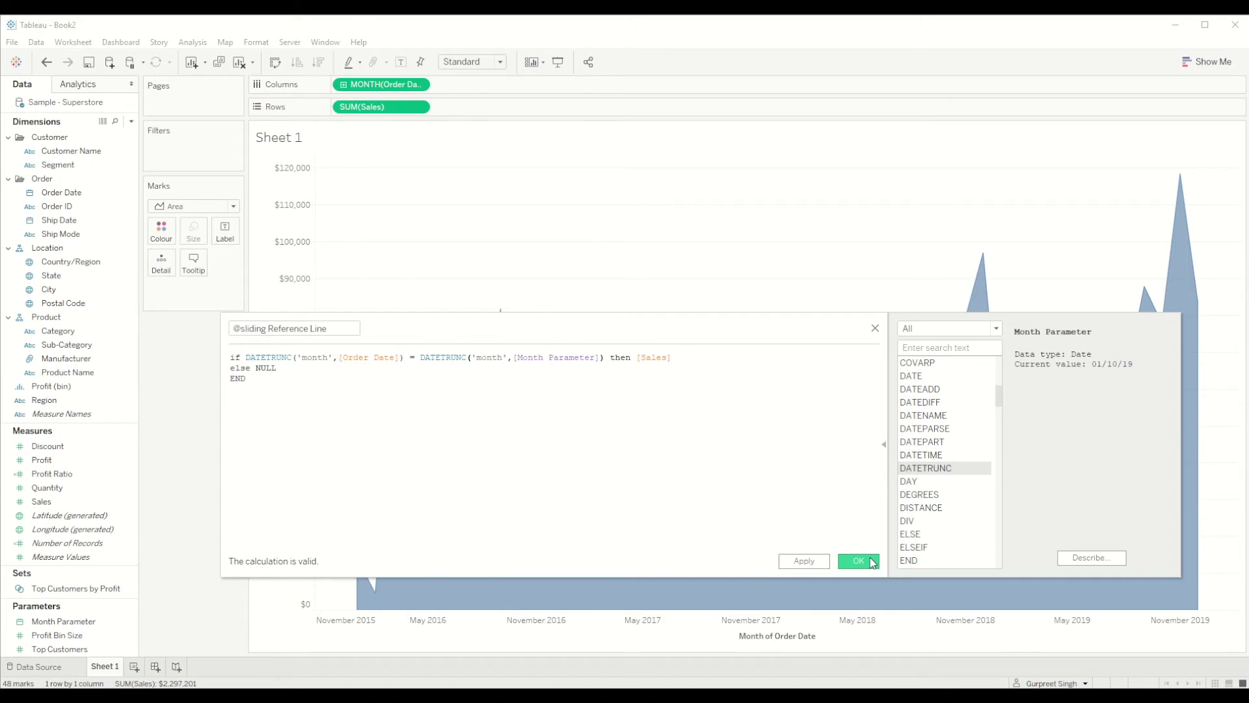
left_click(872, 561)
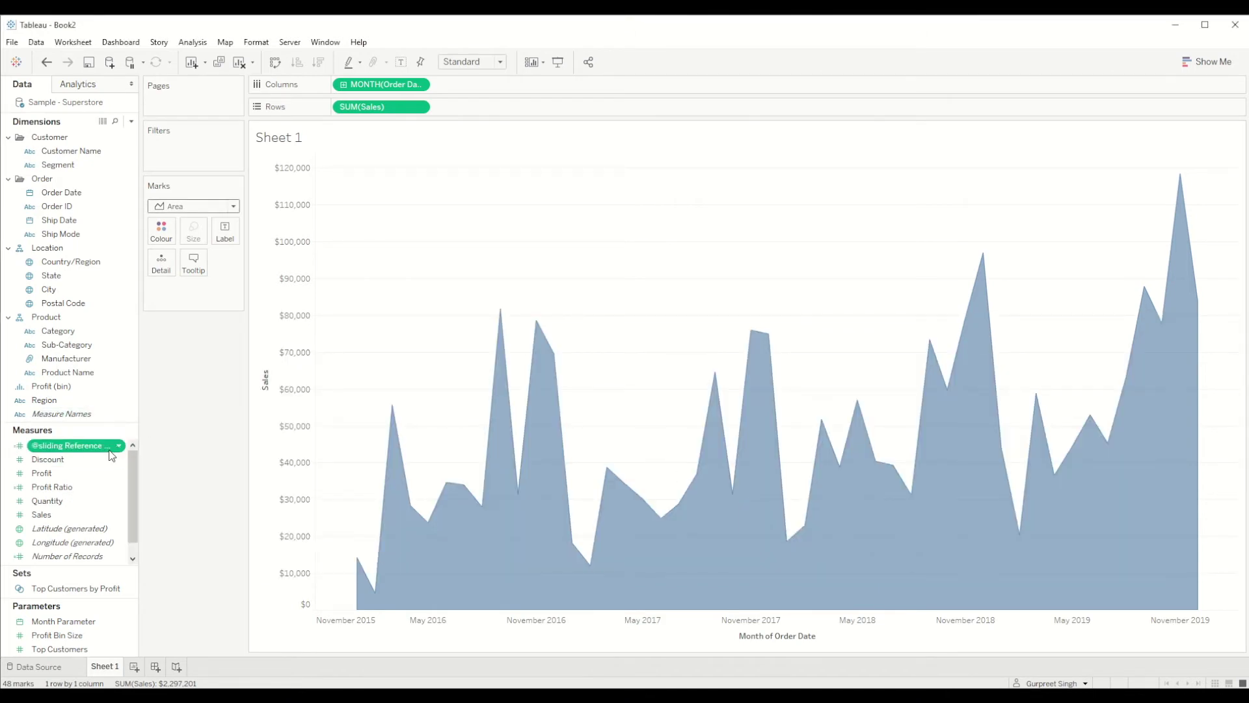
Add a reference line at Month Parameter, labelled with its value and with no tooltip
left_click(92, 87)
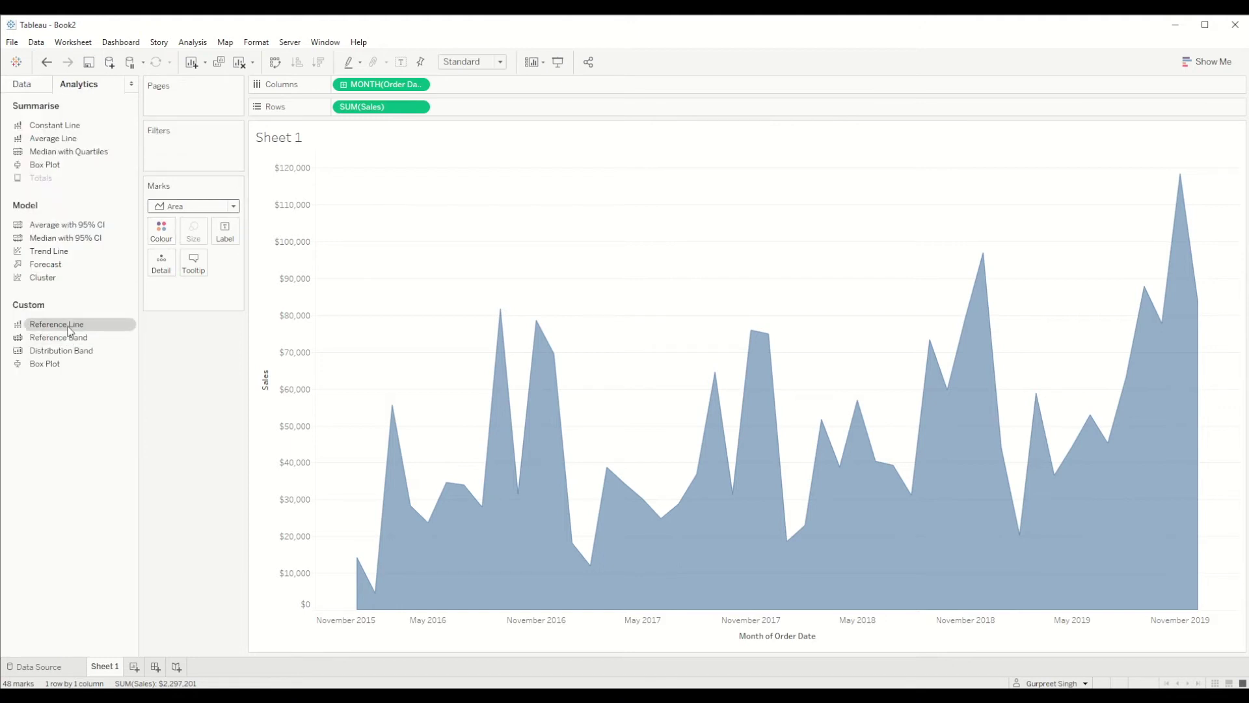
left_click_drag(69, 326, 379, 181)
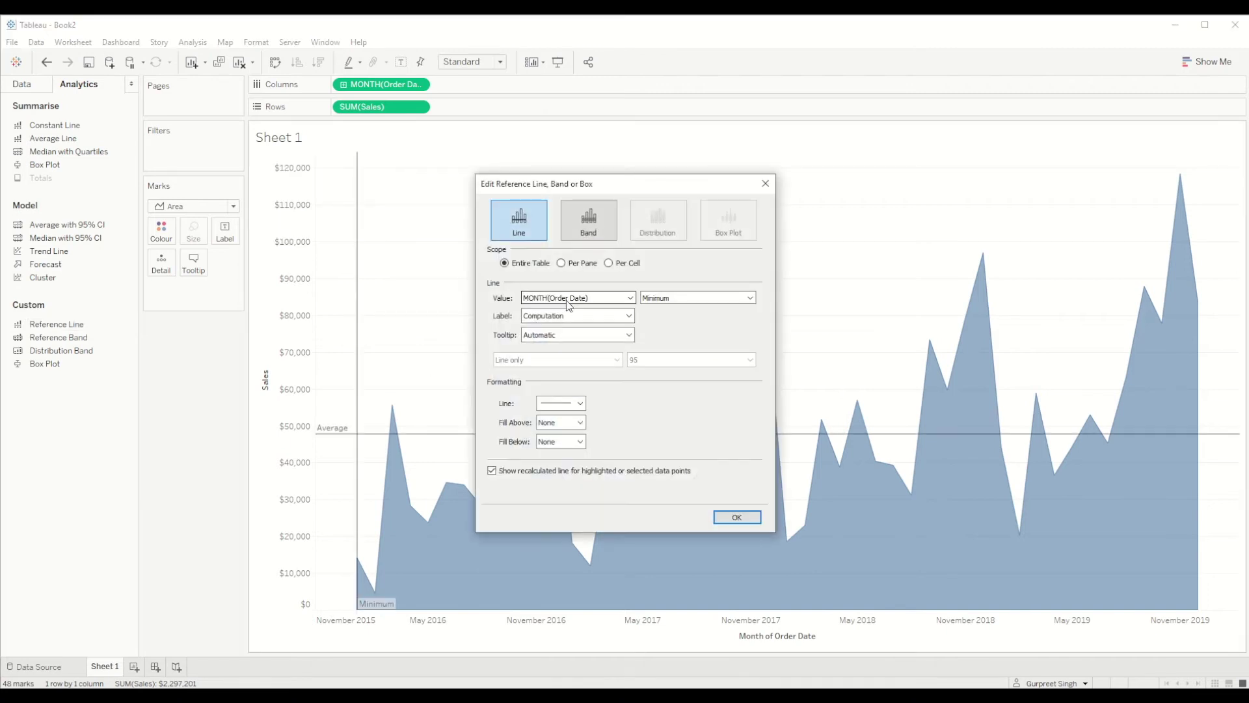
left_click(631, 301)
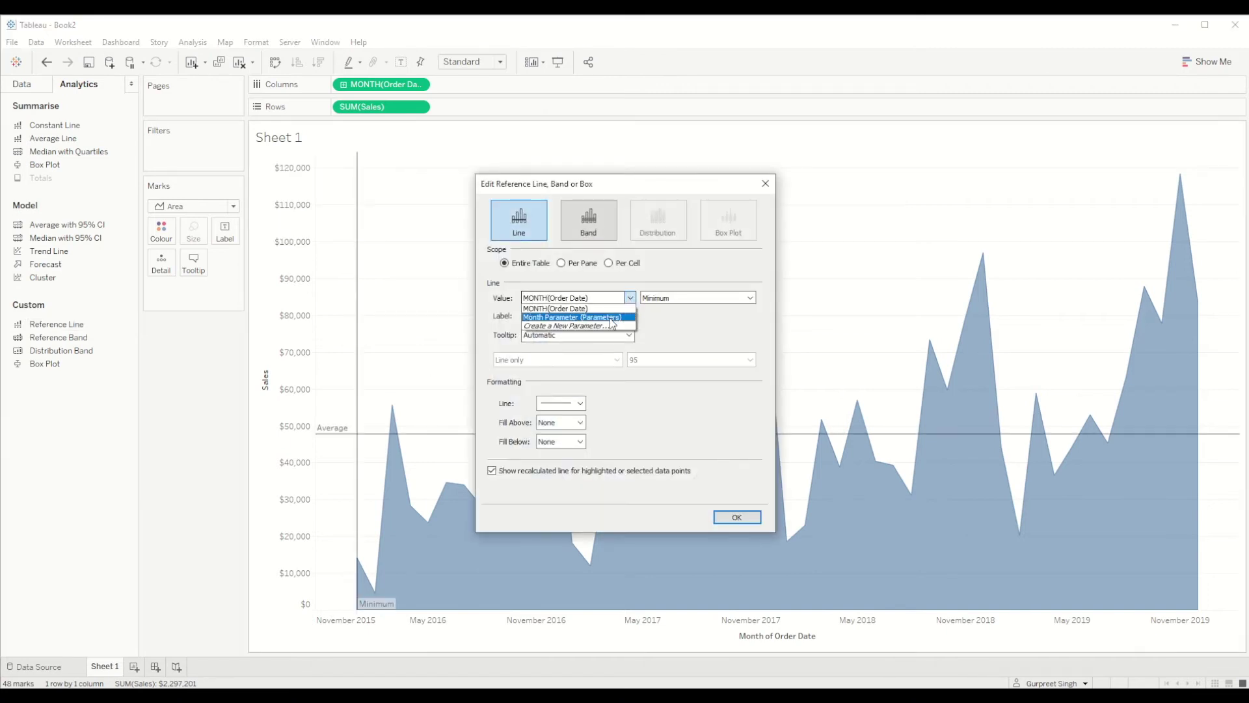
left_click(618, 311)
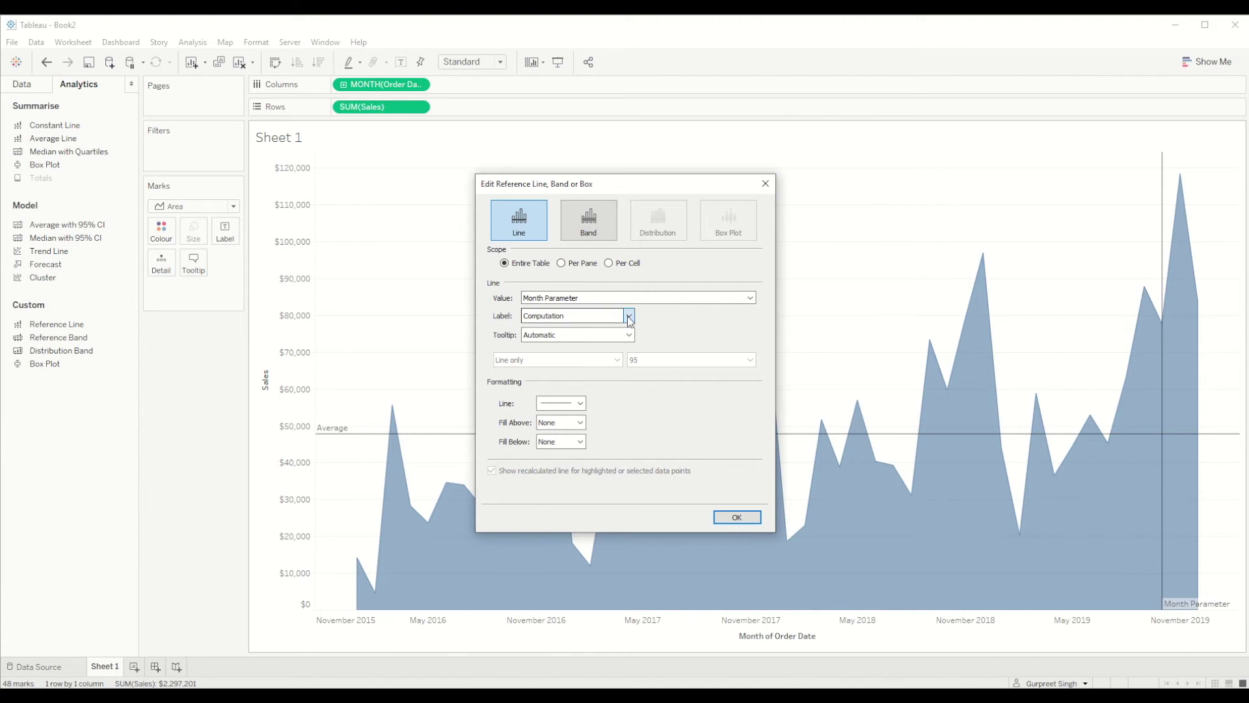
left_click(628, 315)
left_click(564, 341)
left_click(594, 336)
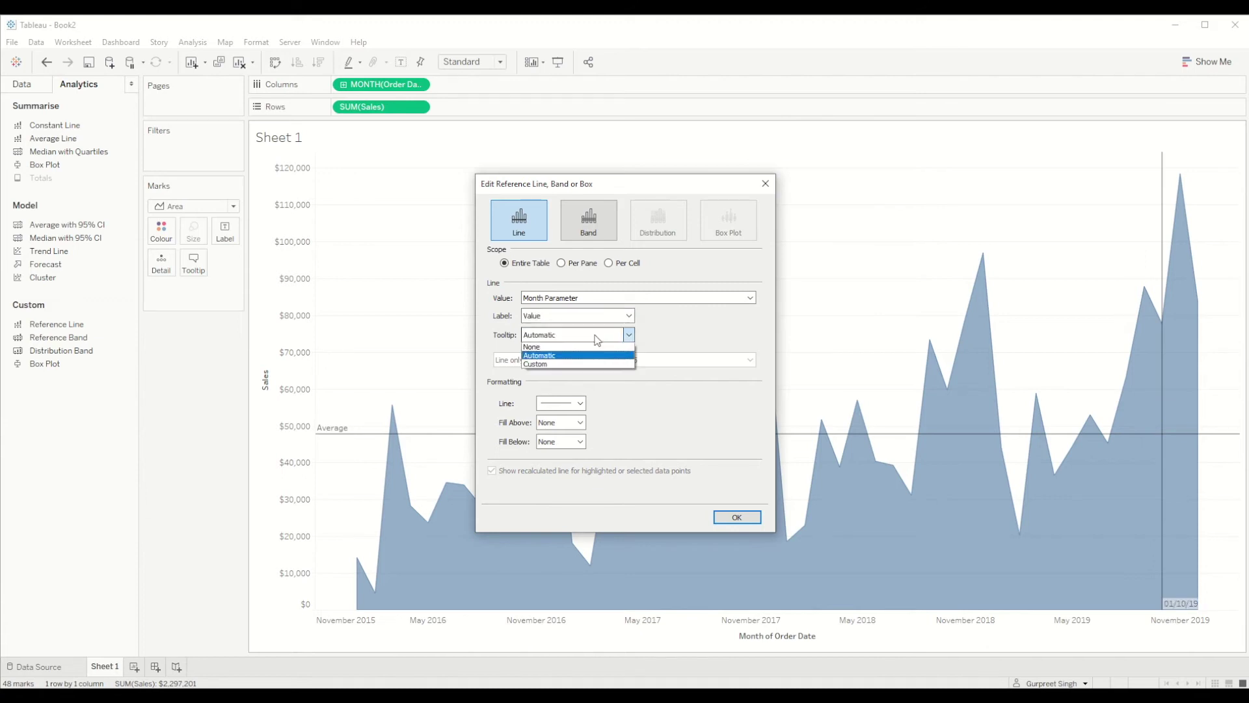
left_click(584, 351)
Make the reference line dotted, apply it, and remove the Average line
left_click(573, 403)
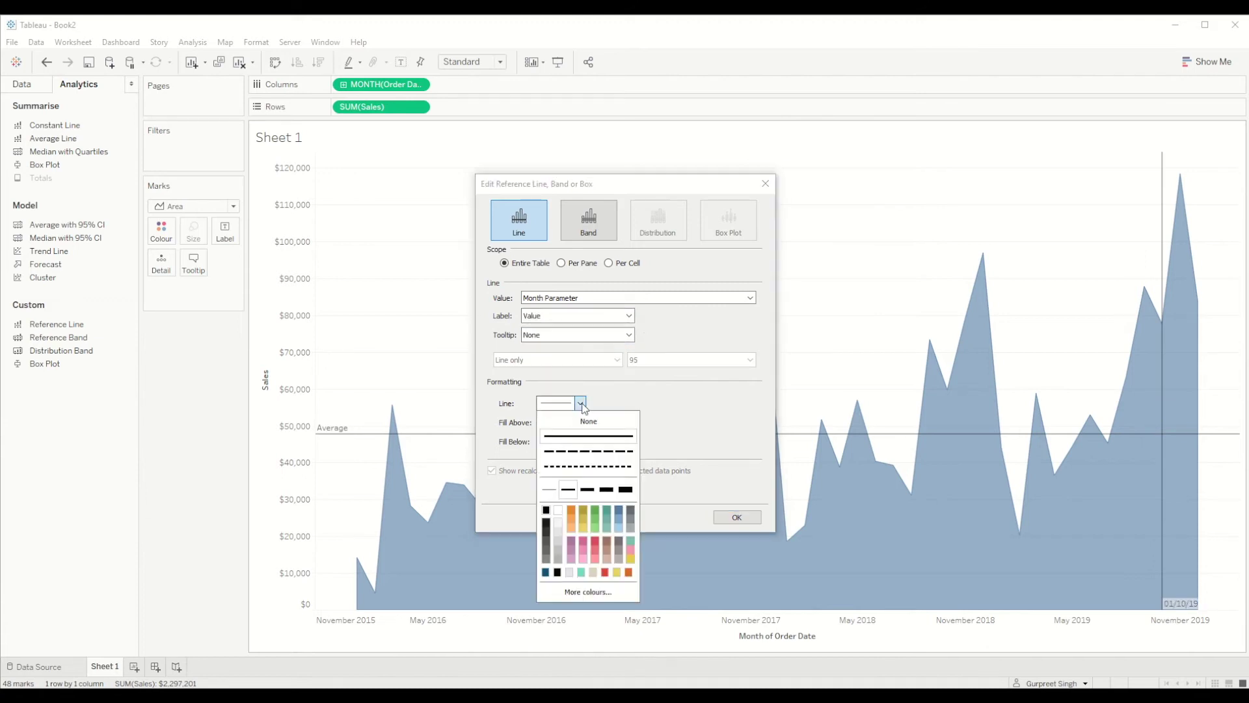
left_click(587, 466)
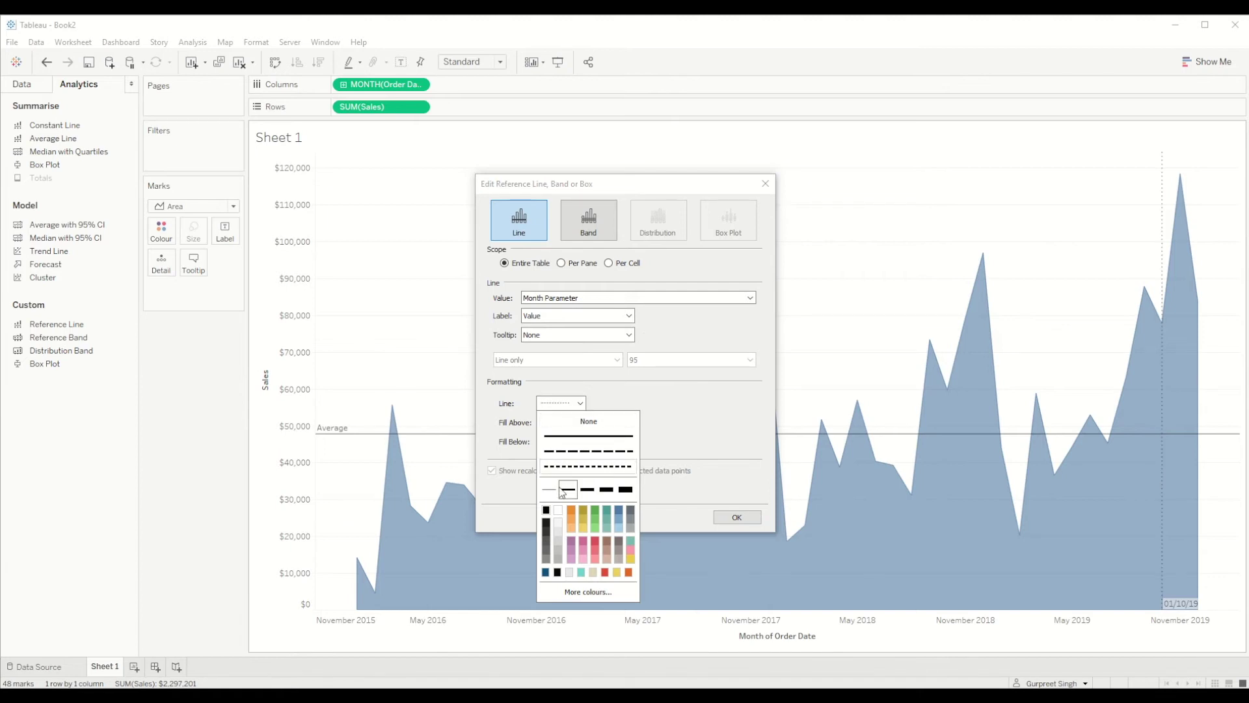
left_click(701, 476)
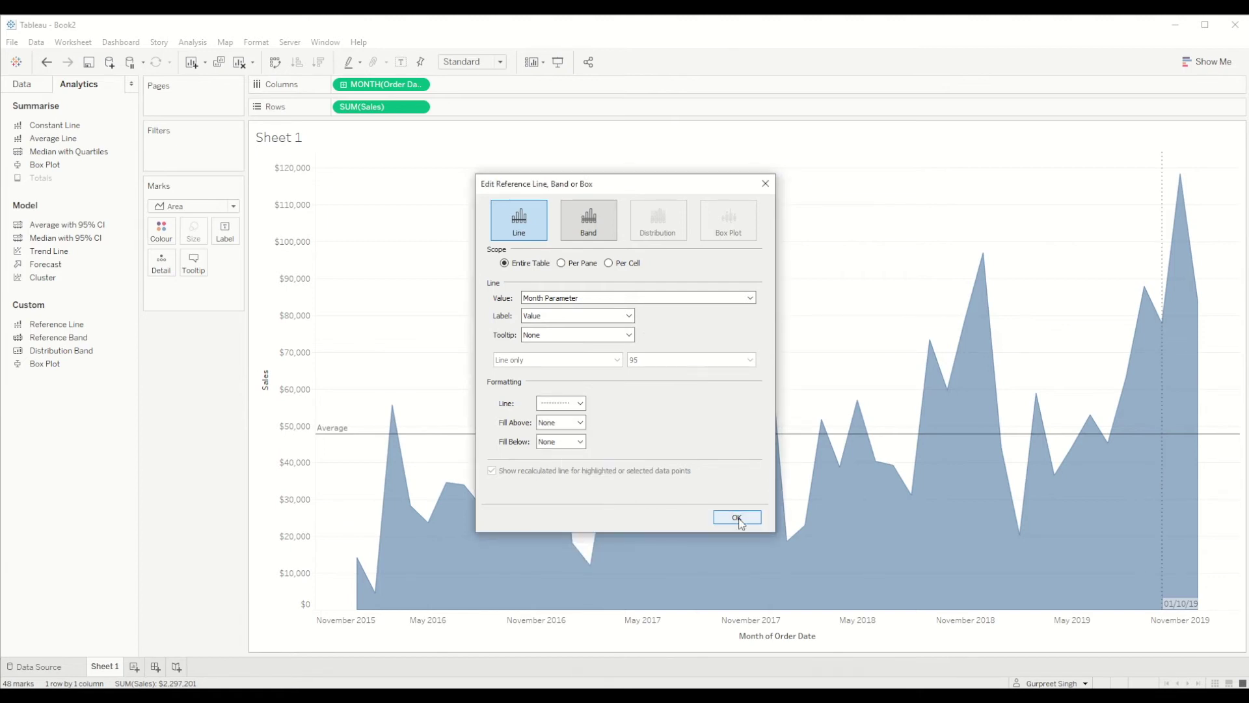
left_click(738, 516)
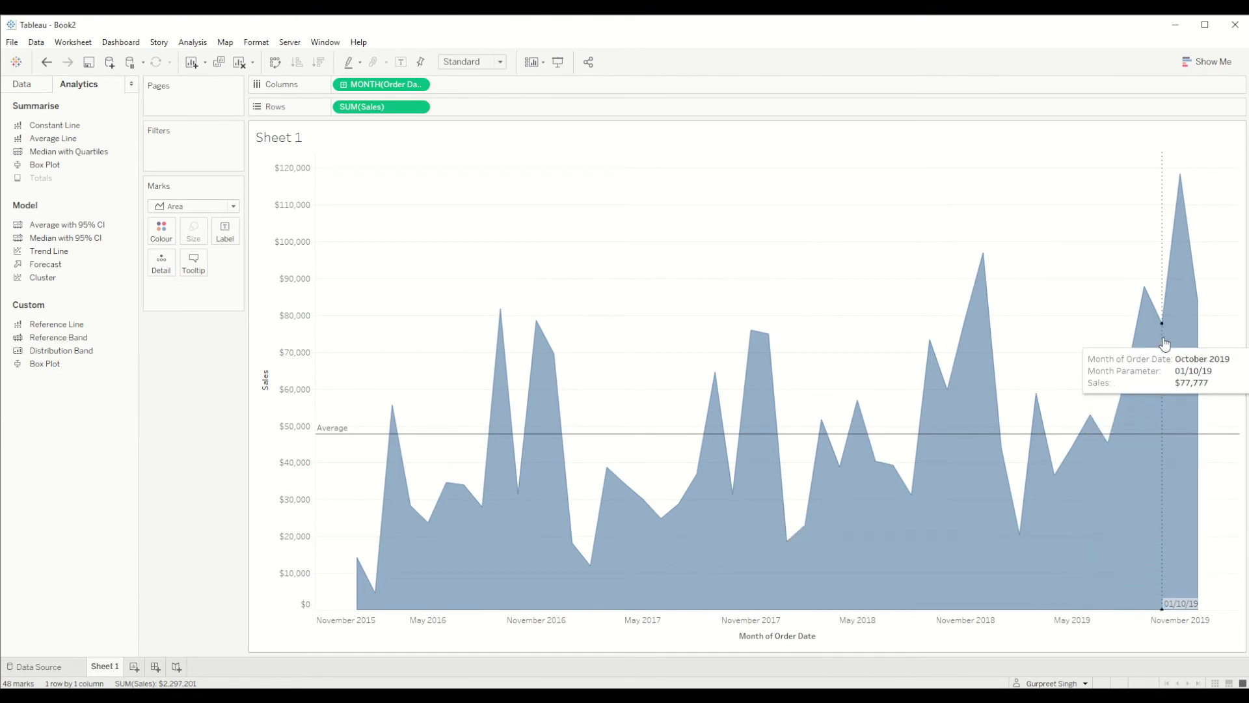
right_click(353, 436)
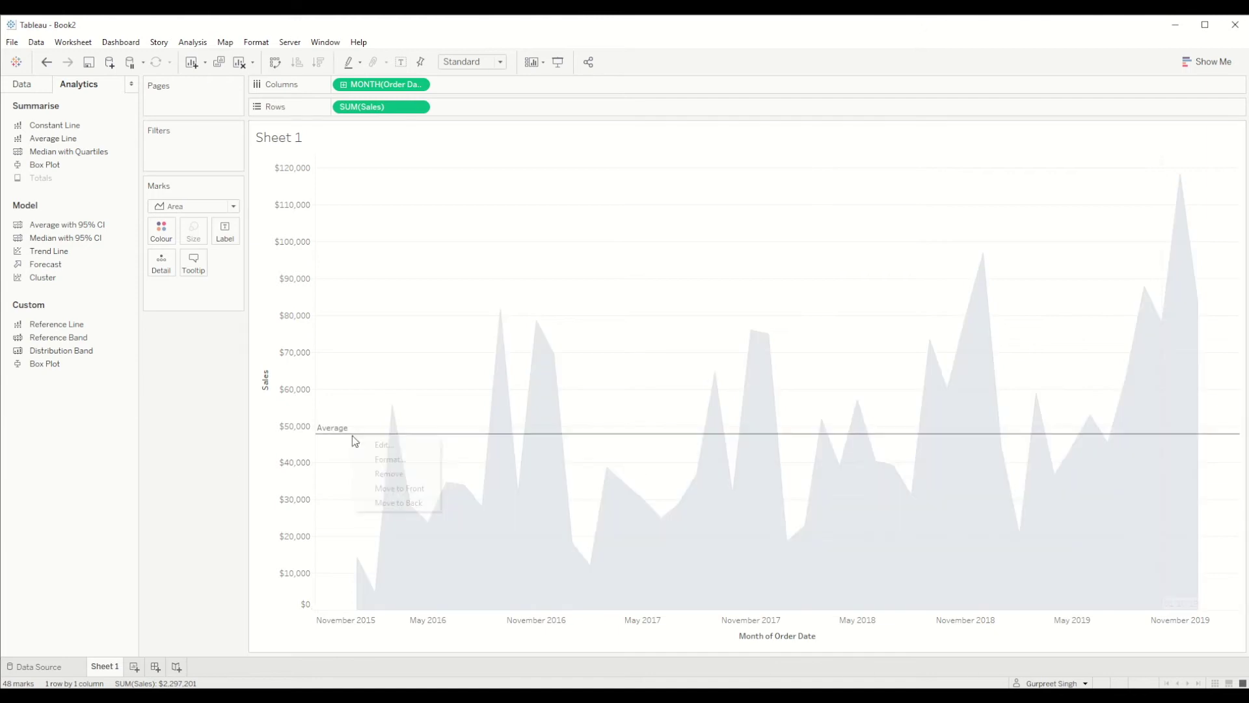
left_click(379, 475)
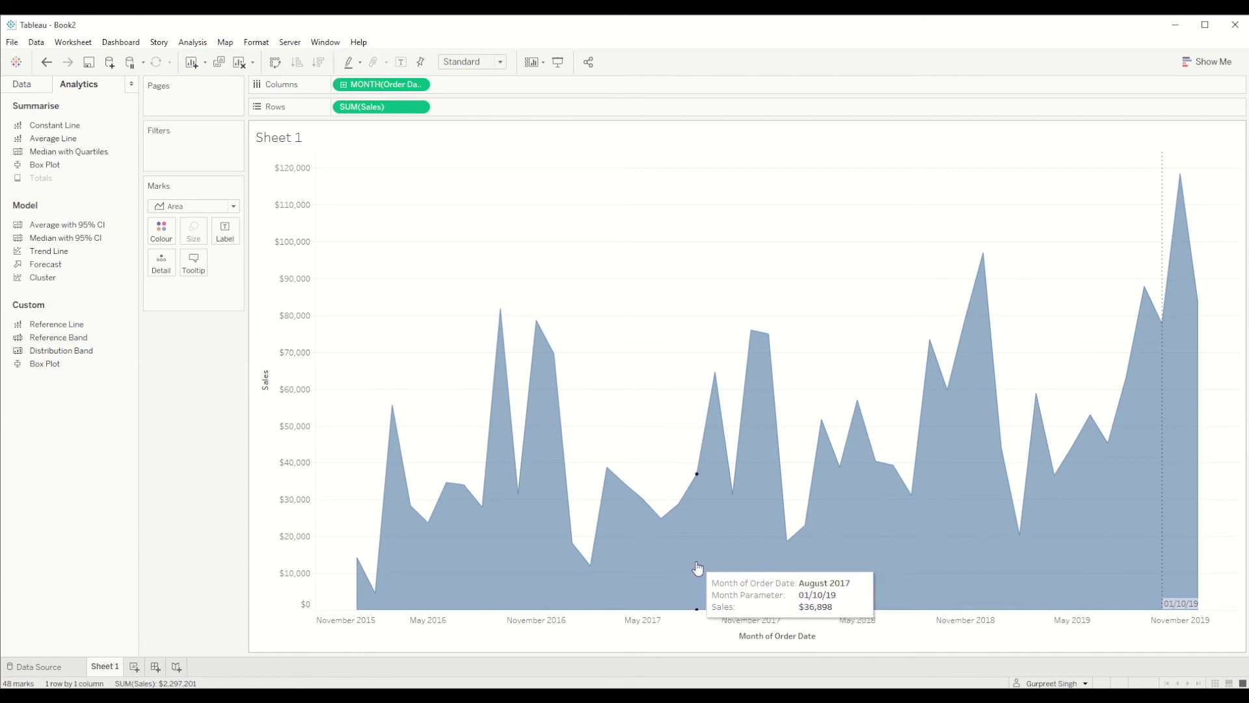
Add a Change Parameter action targeting Month Parameter with MONTH(Order Date), run on Hover
left_click(92, 50)
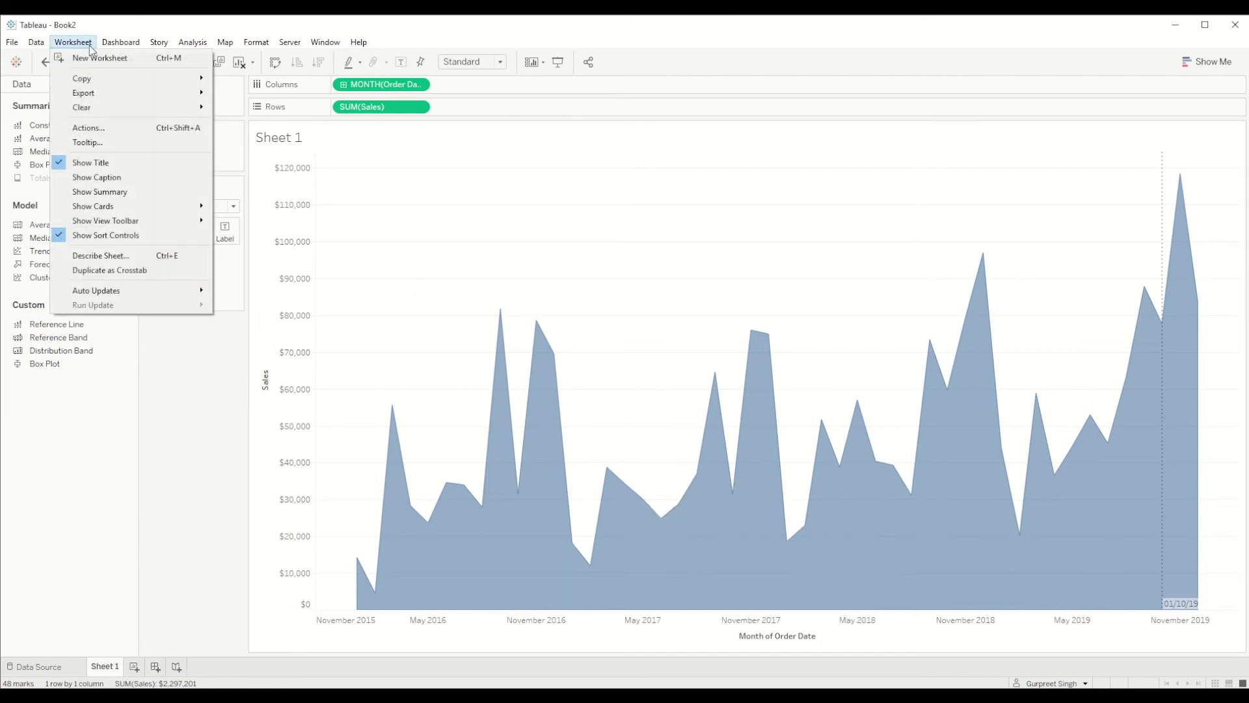
left_click(100, 128)
left_click(336, 486)
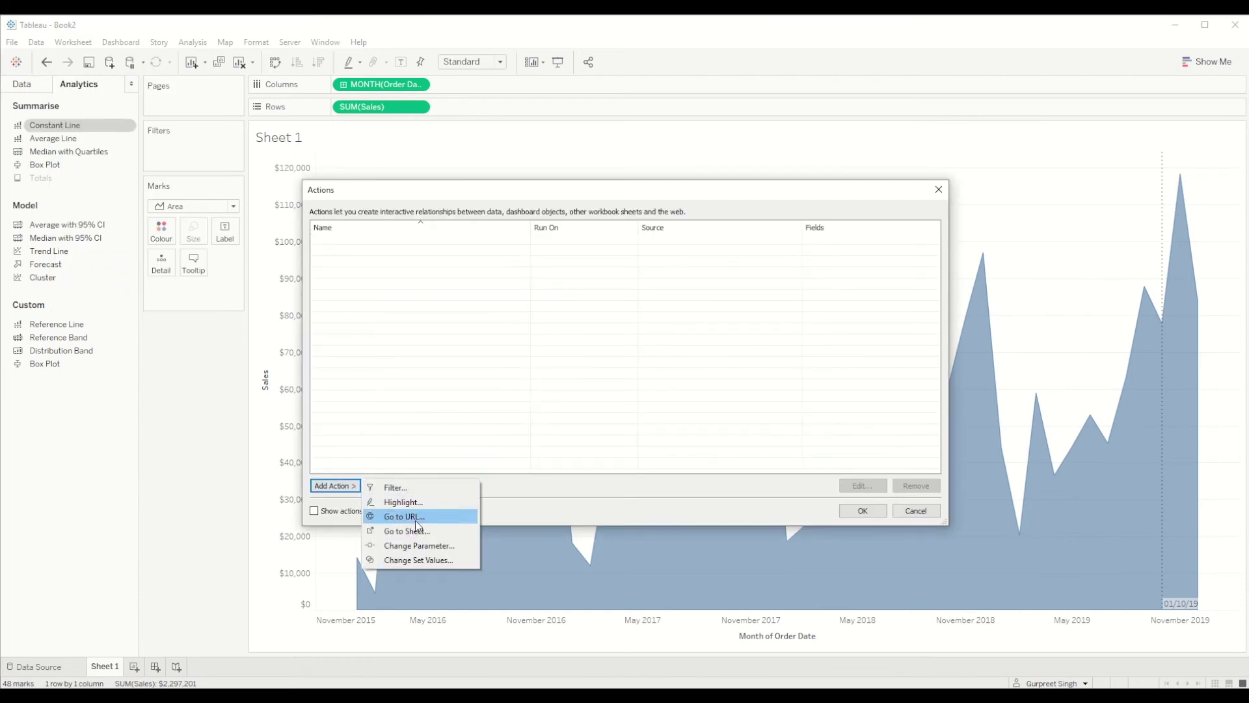
left_click(417, 544)
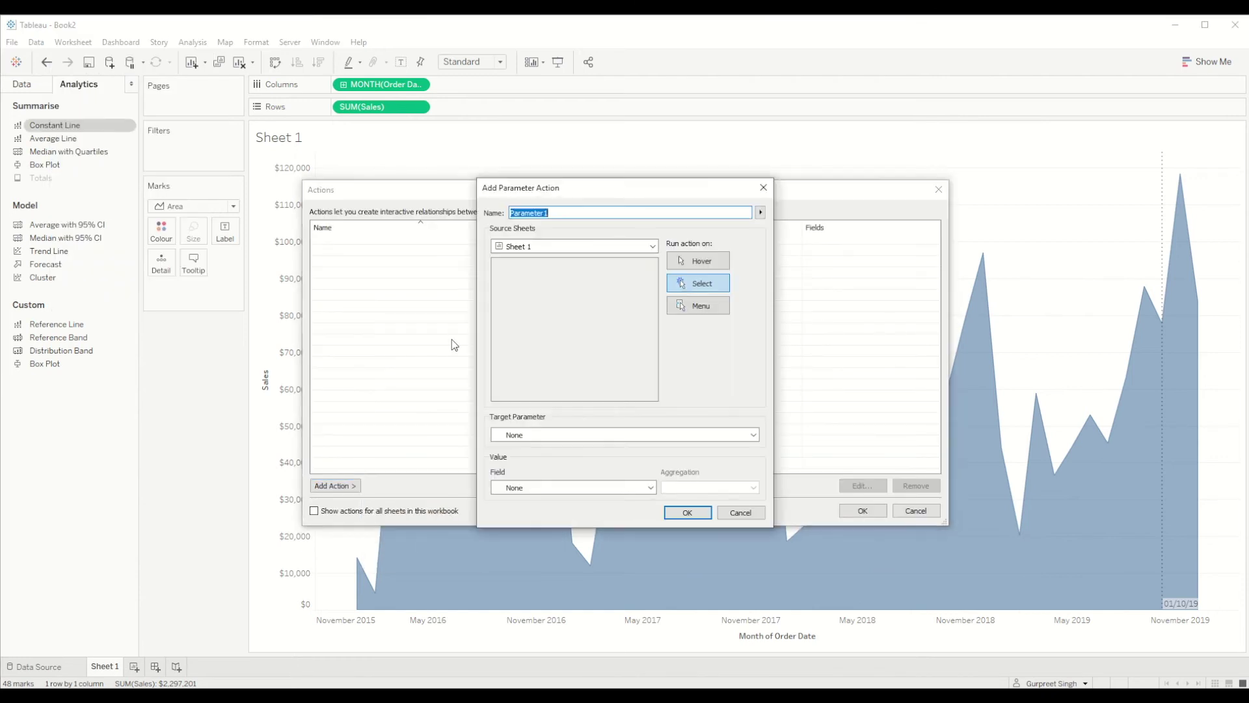
left_click(533, 435)
left_click(552, 459)
left_click(571, 493)
left_click(558, 513)
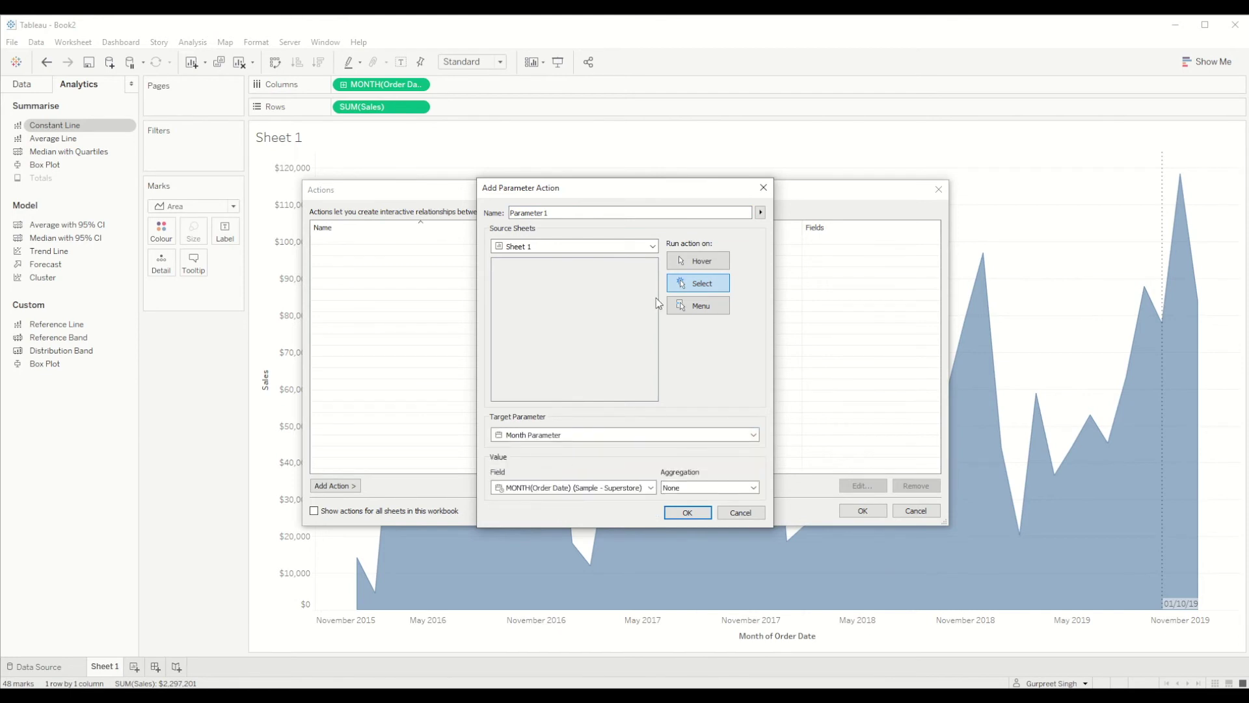
left_click(703, 263)
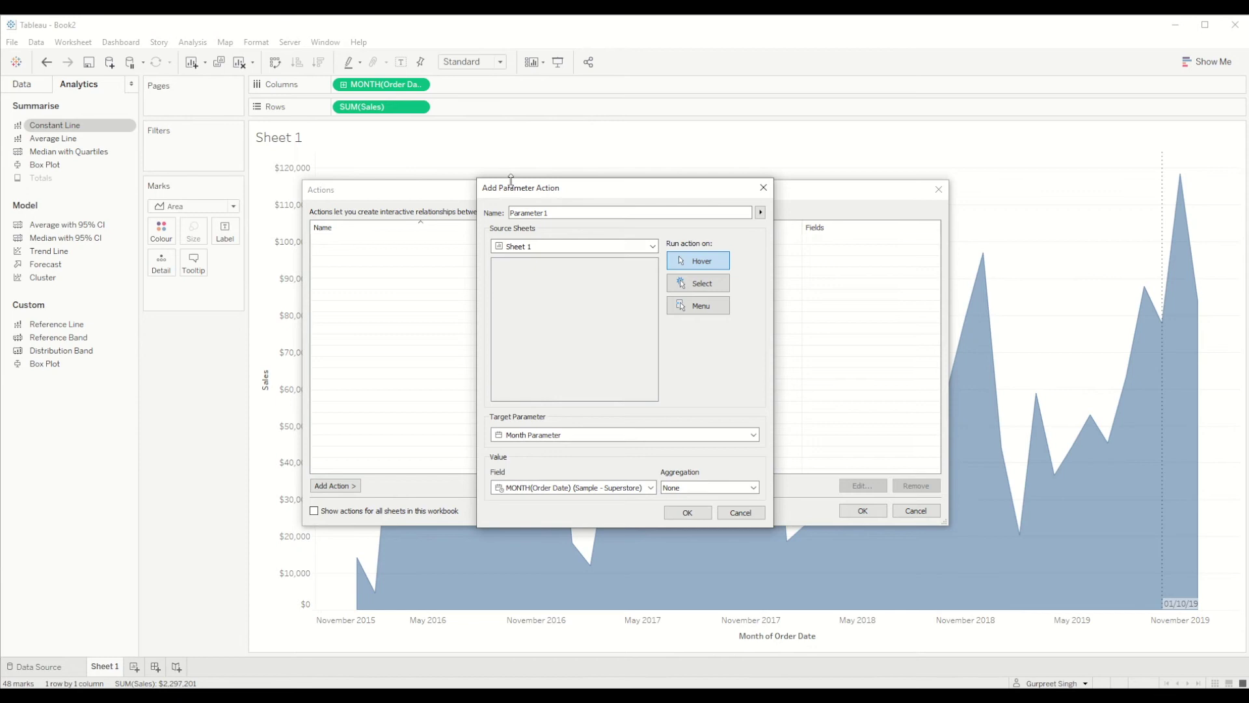
Name the action Sliding reference line and save it
left_click_drag(564, 212, 507, 209)
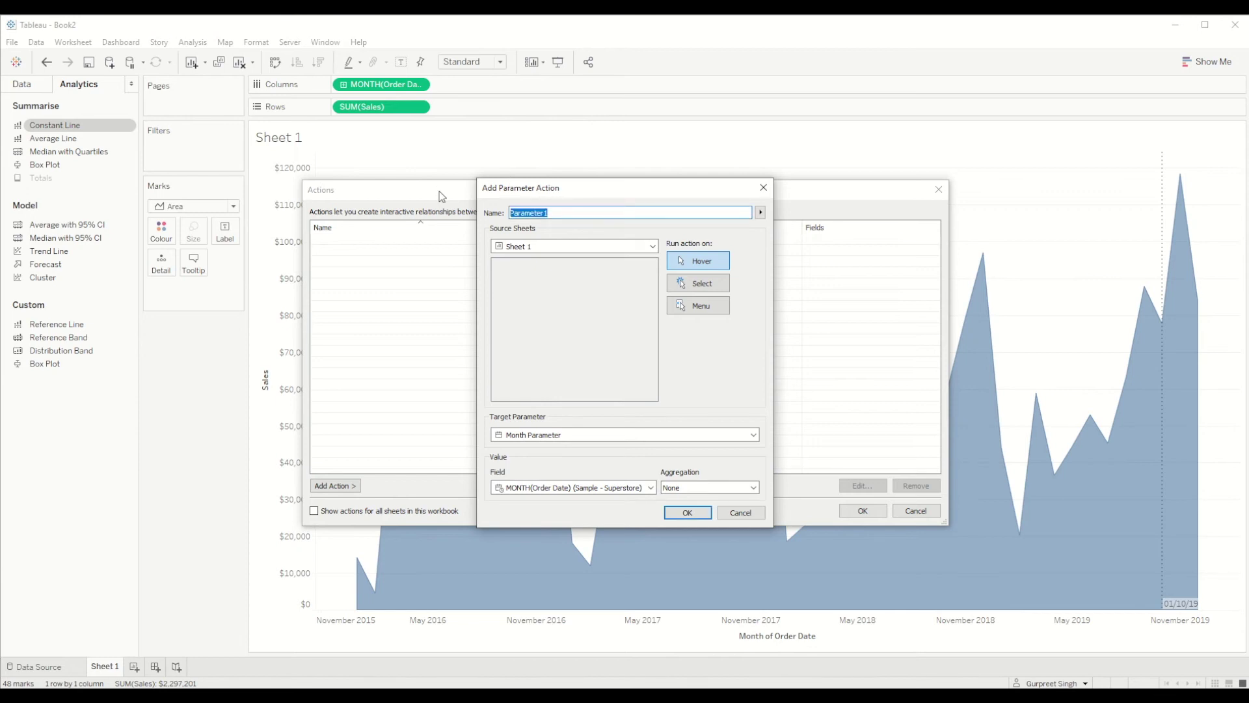
type("S")
type("erence line")
left_click(687, 512)
left_click(883, 511)
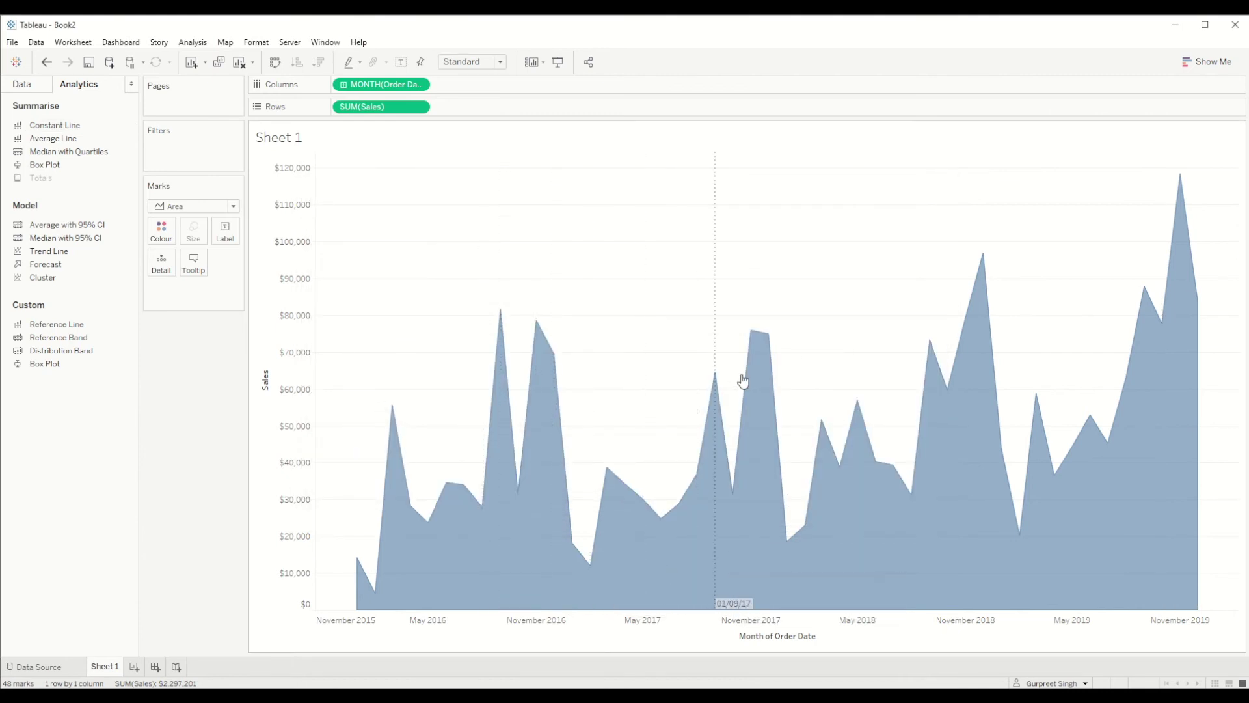
Edit the reference line's format to a black dotted line
right_click(754, 310)
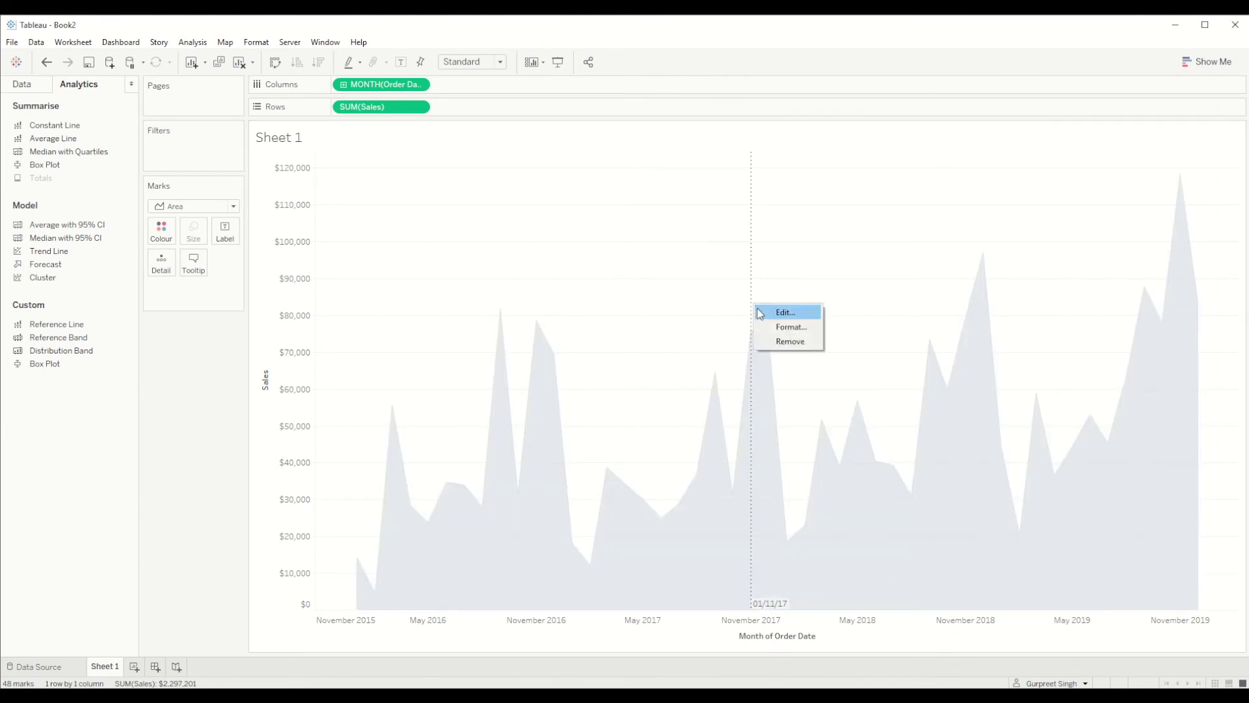
left_click(778, 311)
left_click(580, 404)
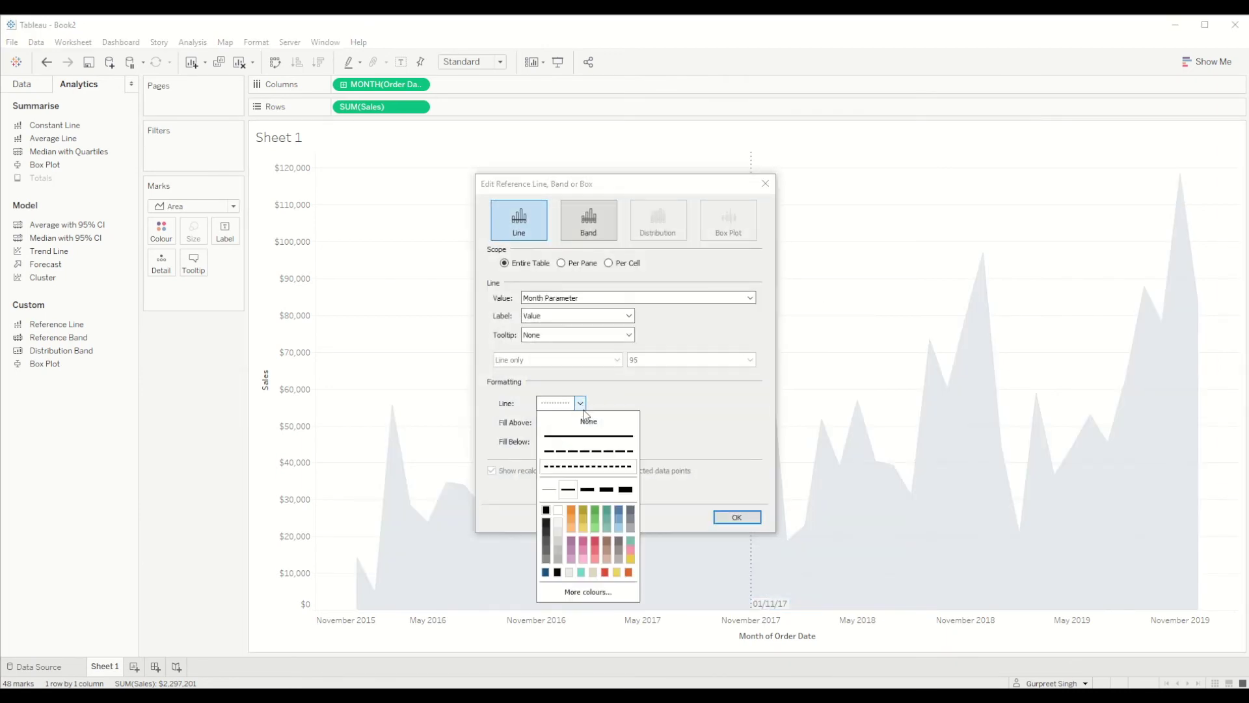
left_click(547, 511)
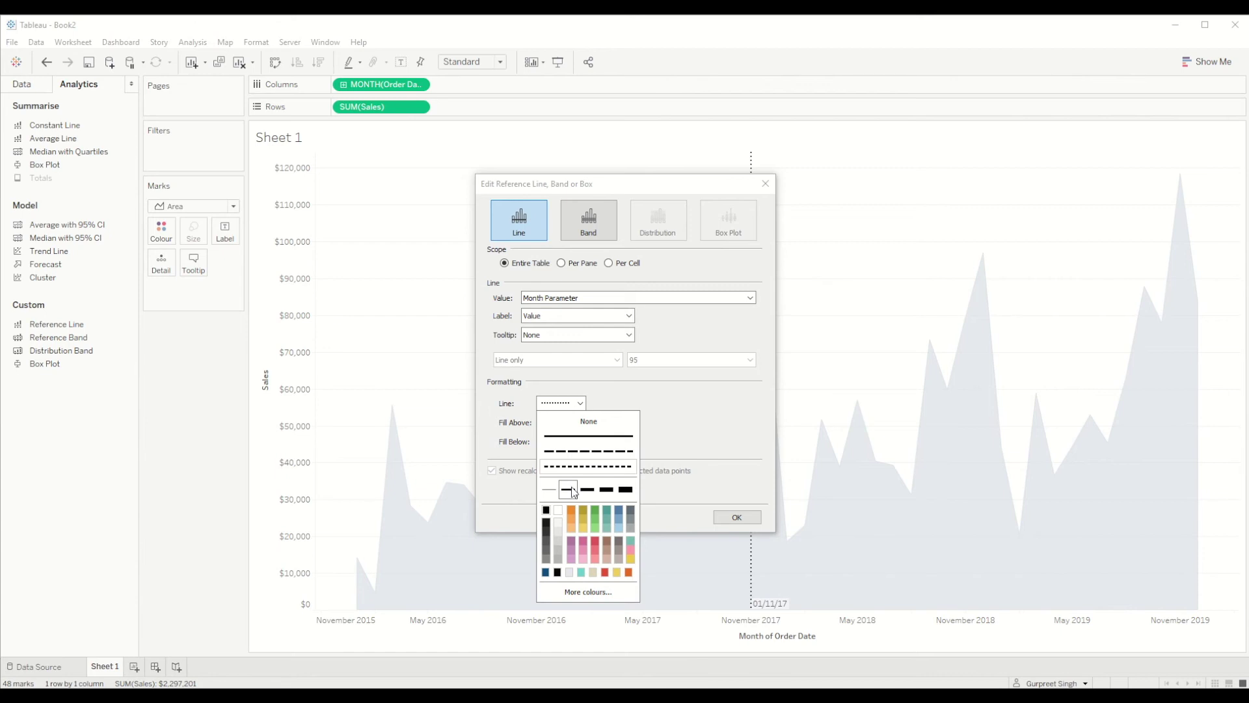
left_click(734, 517)
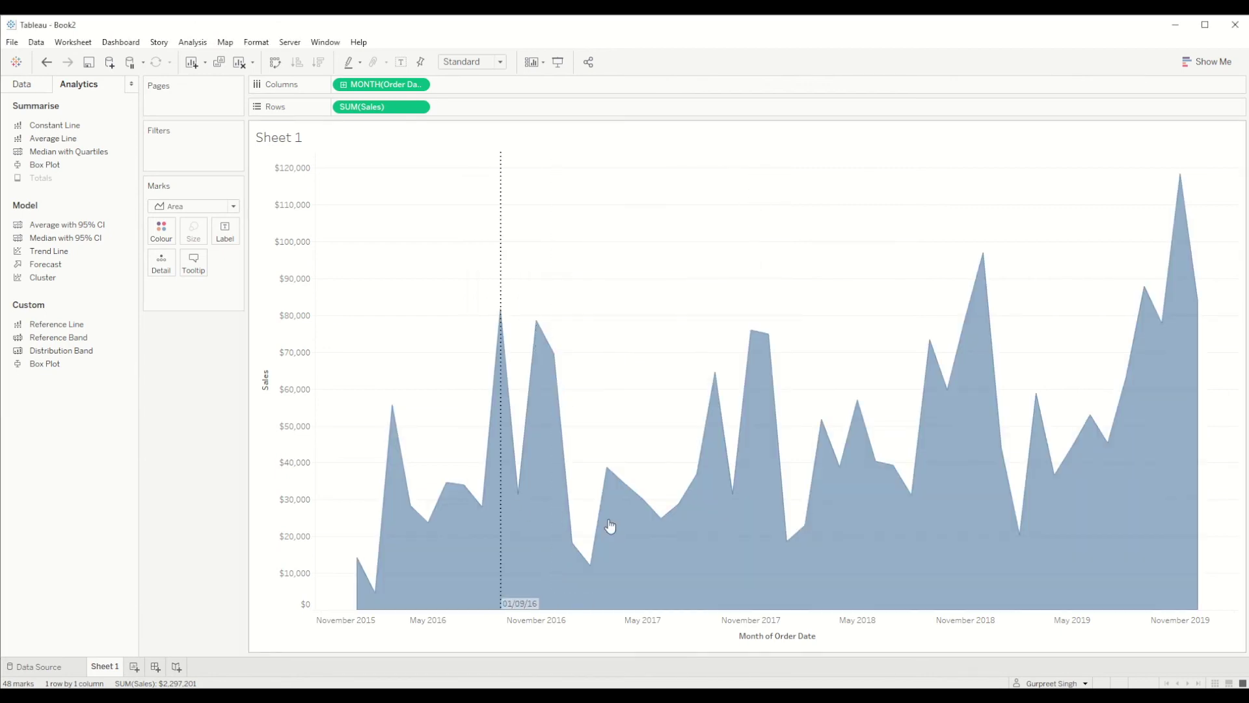
mouse_move(629, 534)
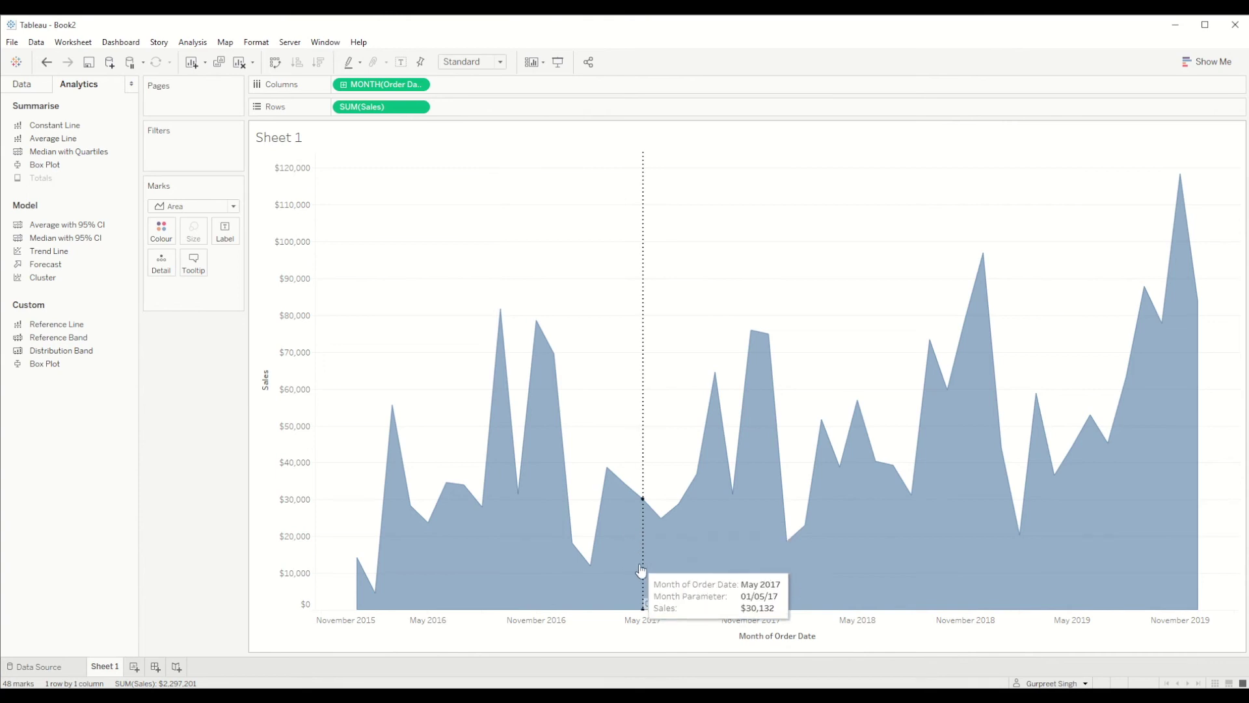
mouse_move(693, 612)
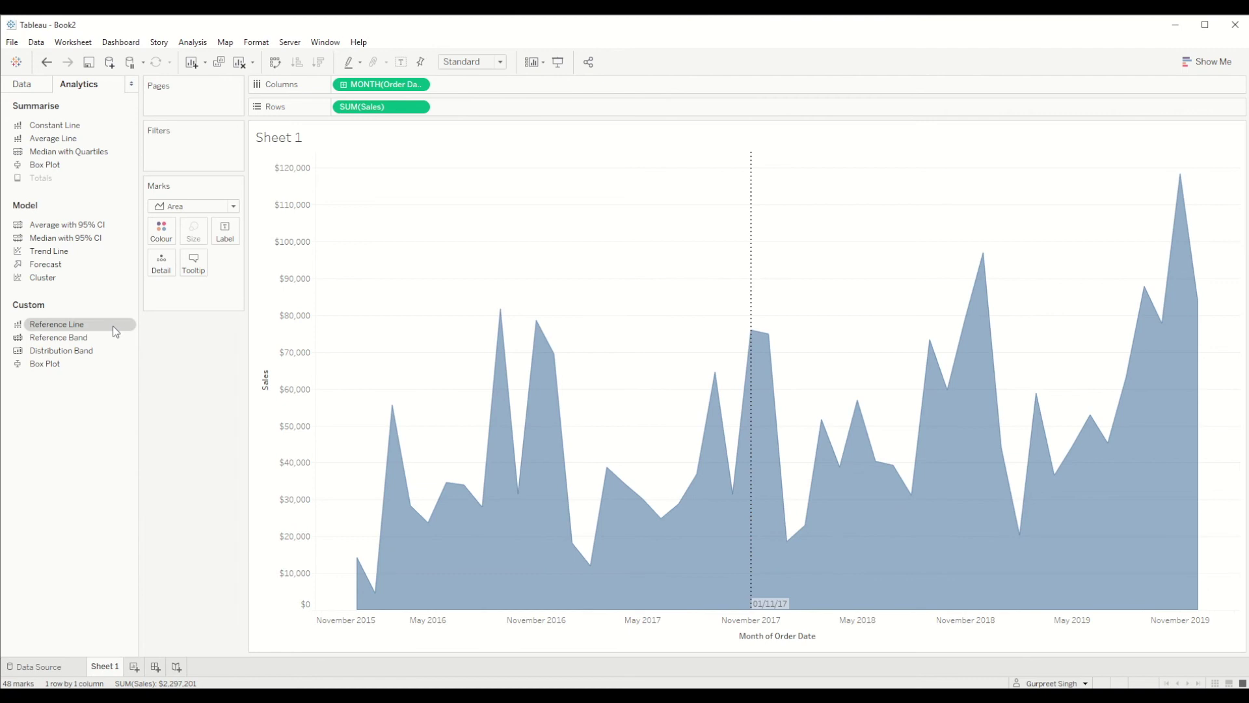
left_click(23, 84)
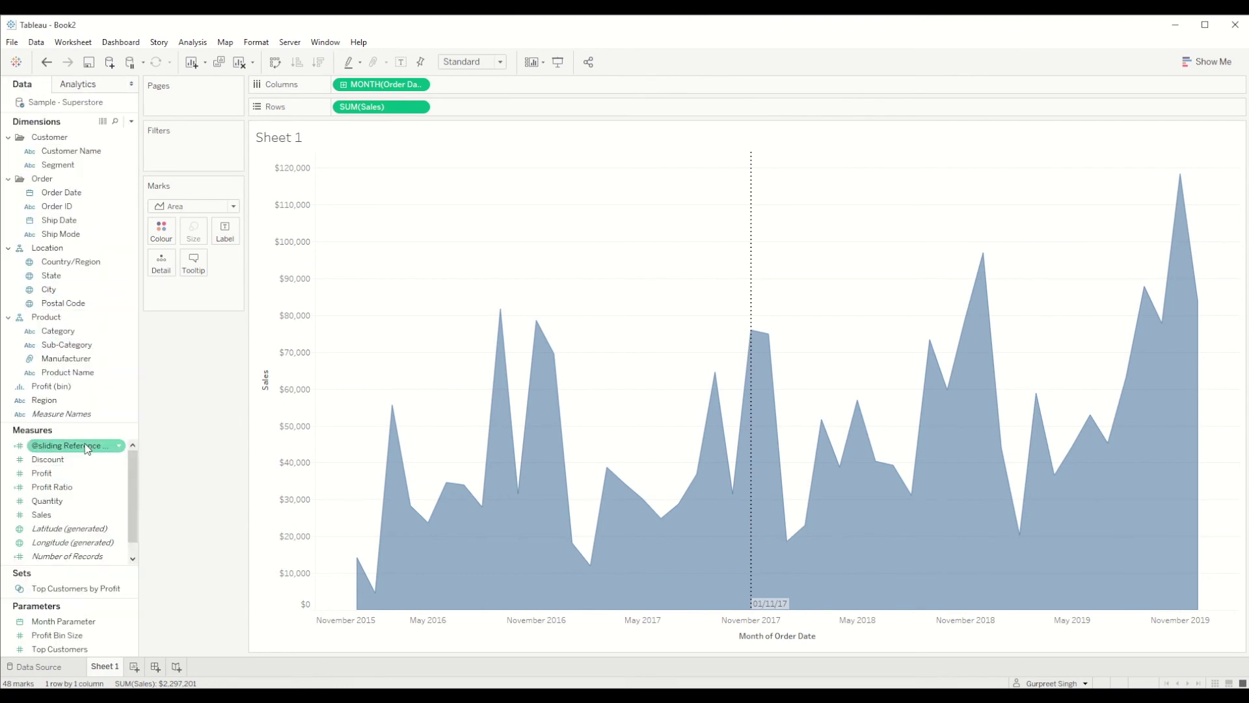
left_click_drag(87, 449, 227, 235)
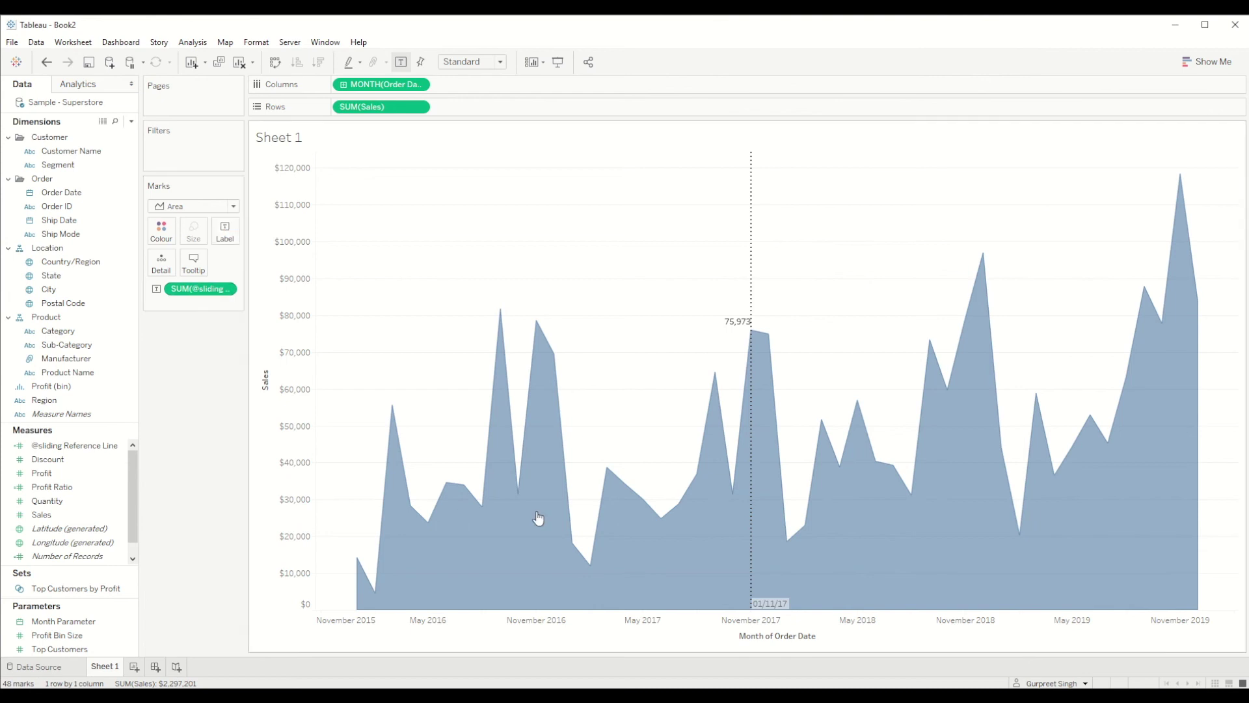
left_click(510, 522)
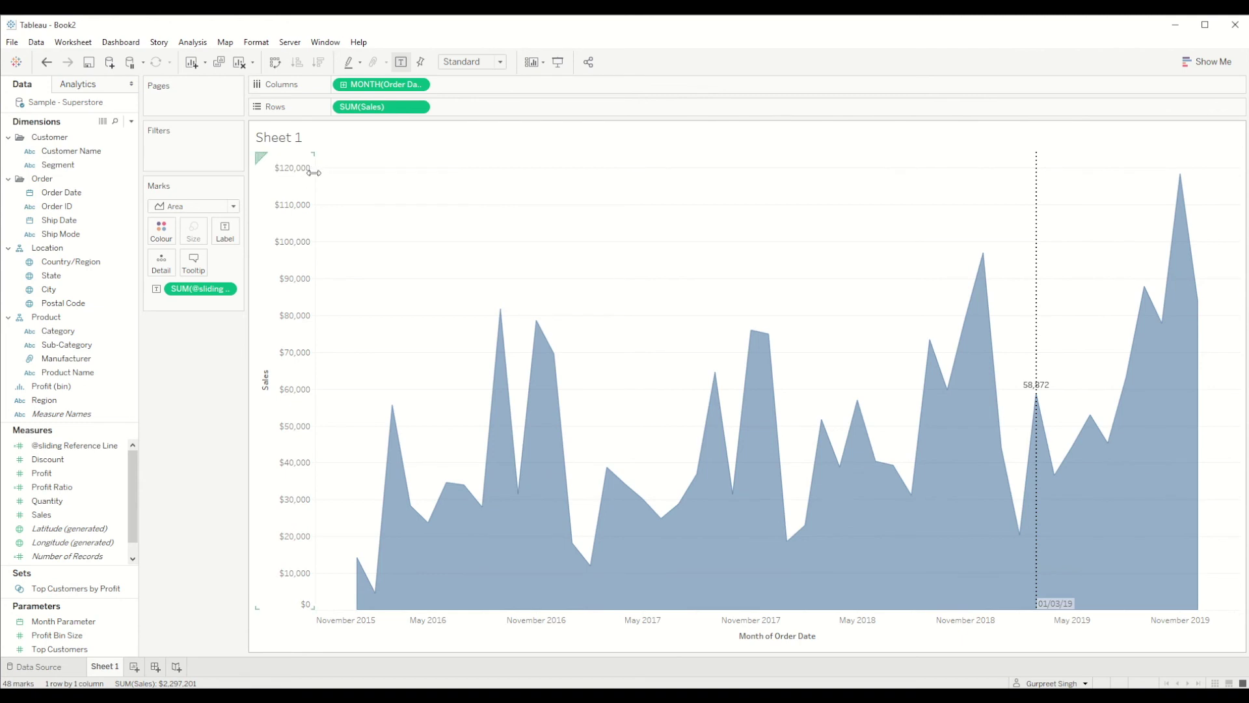
Add a constant 120000 measure to Rows, aggregated as Average
double_click(459, 111)
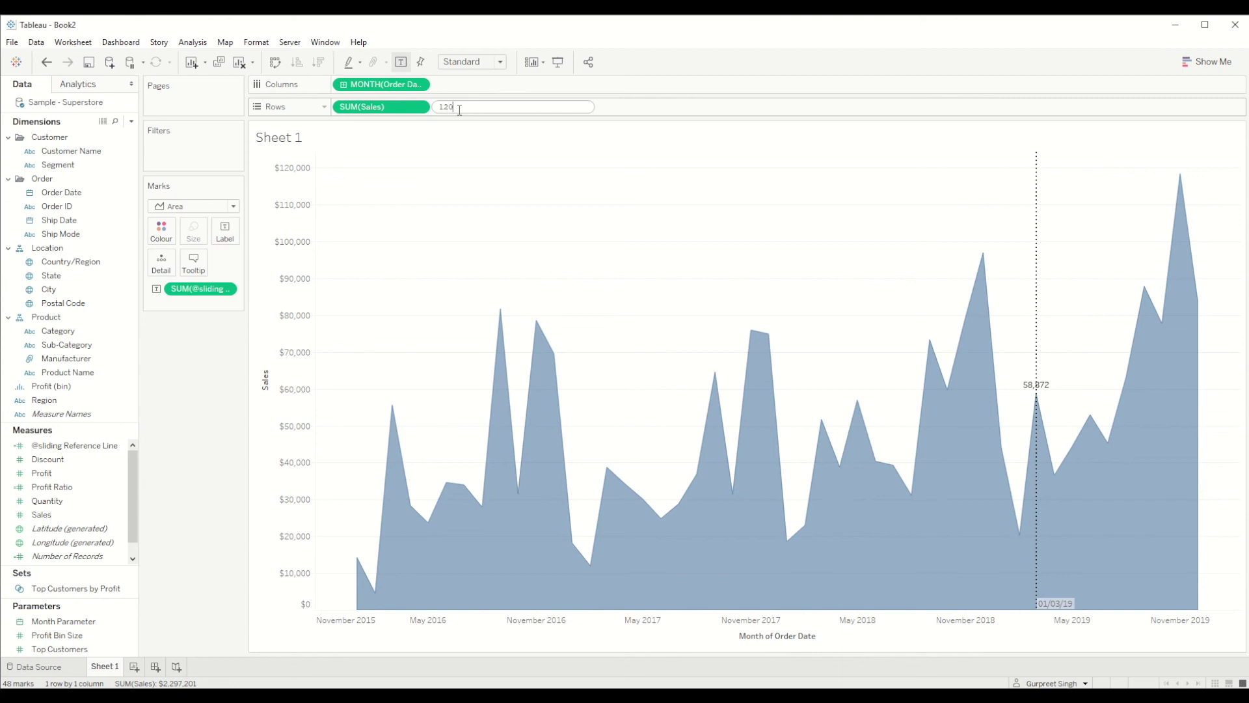
type("120000")
key("Return")
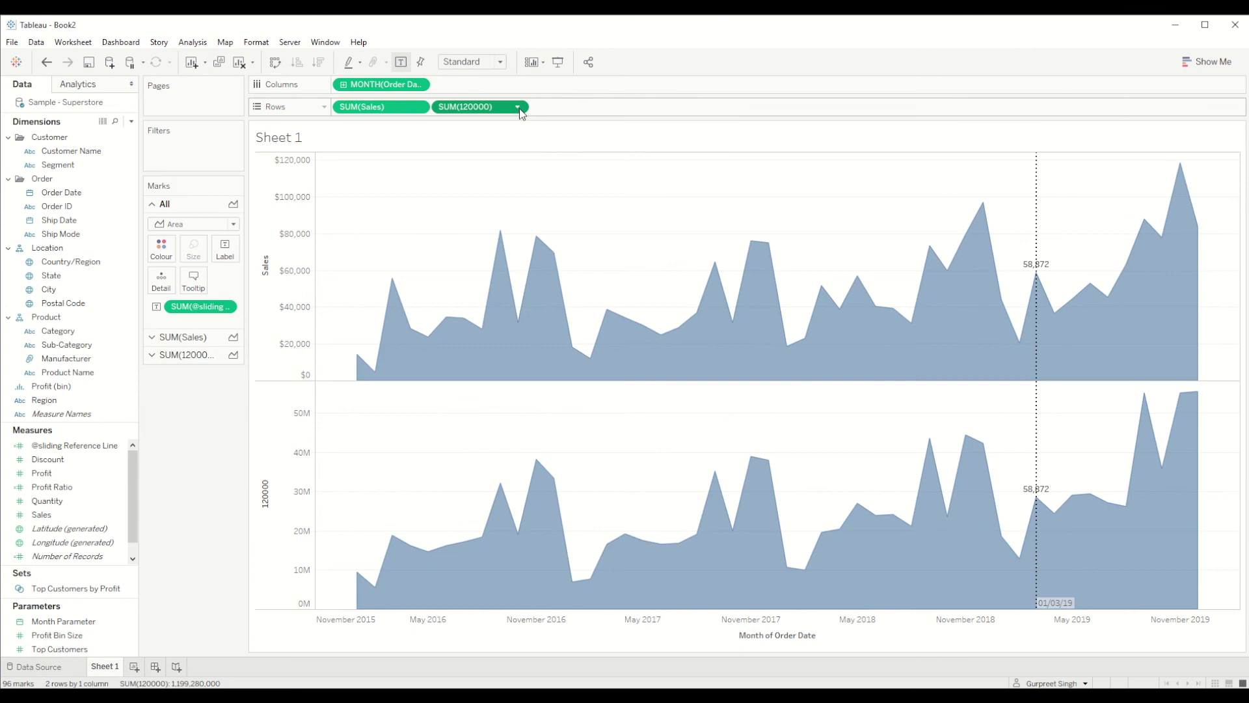
left_click(517, 107)
mouse_move(518, 244)
left_click(589, 259)
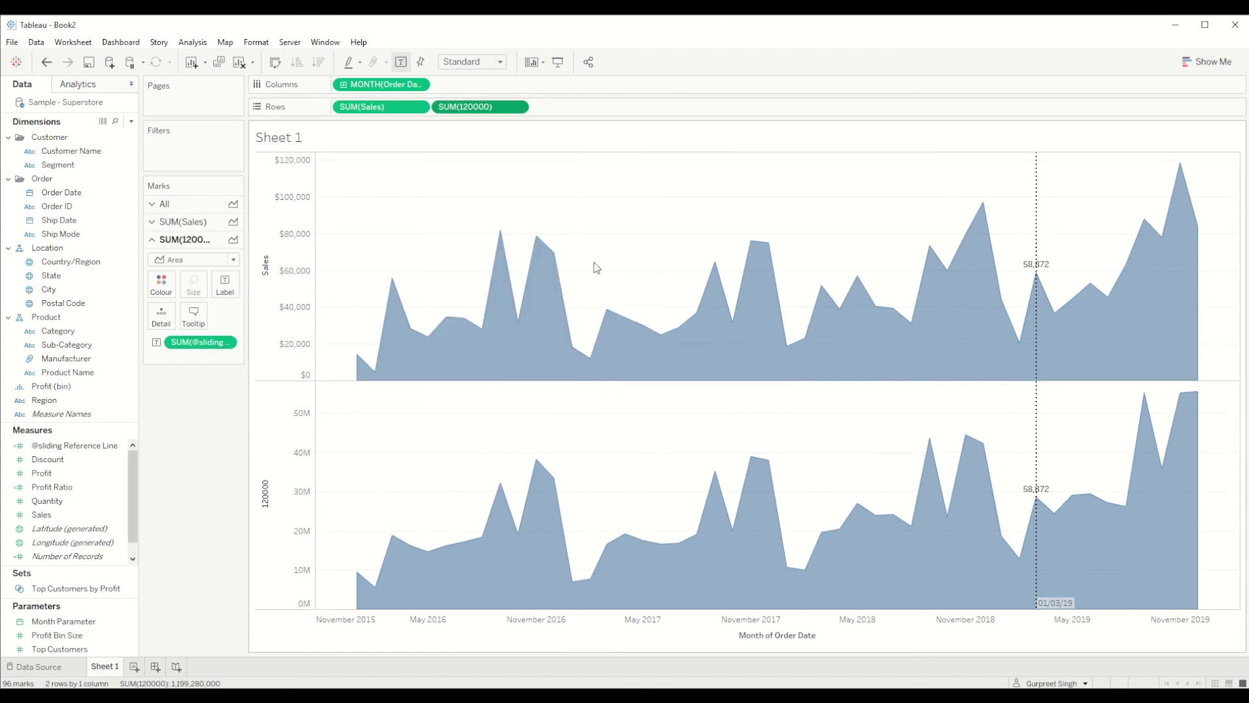
Put AVG(120000) on a synchronised dual axis, and drop the Measure Names colouring and the sliding label
left_click(519, 108)
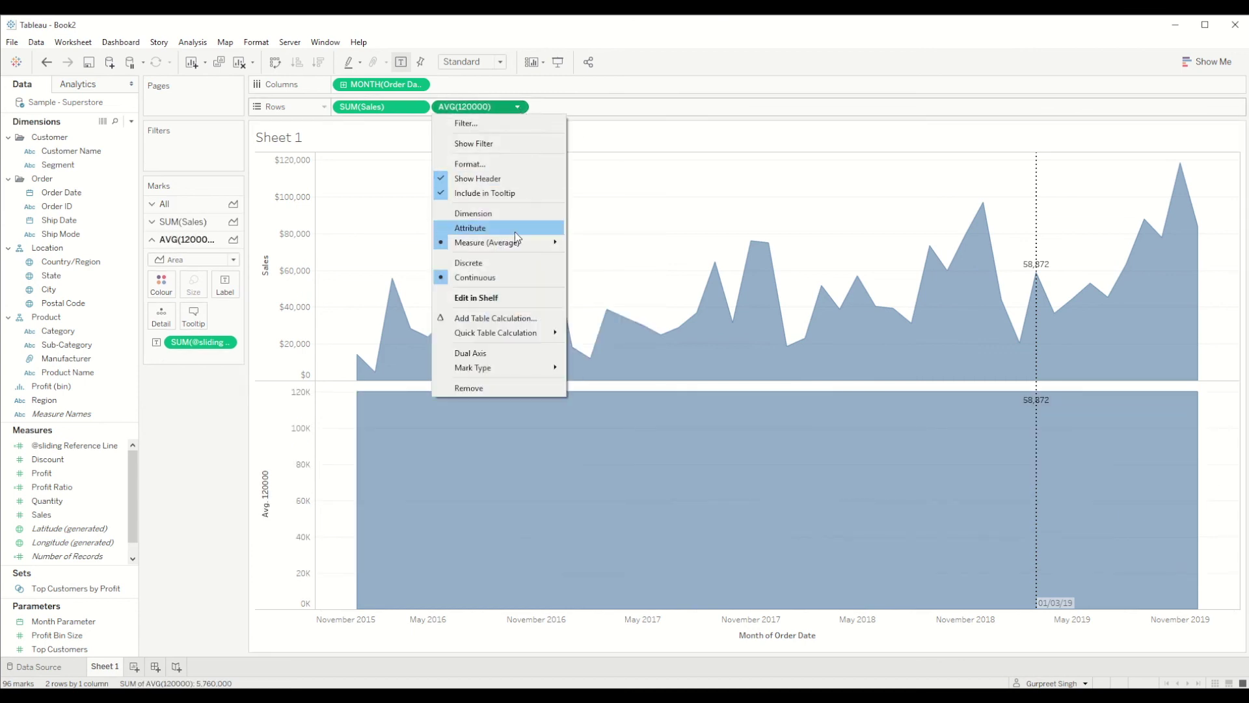
left_click(493, 353)
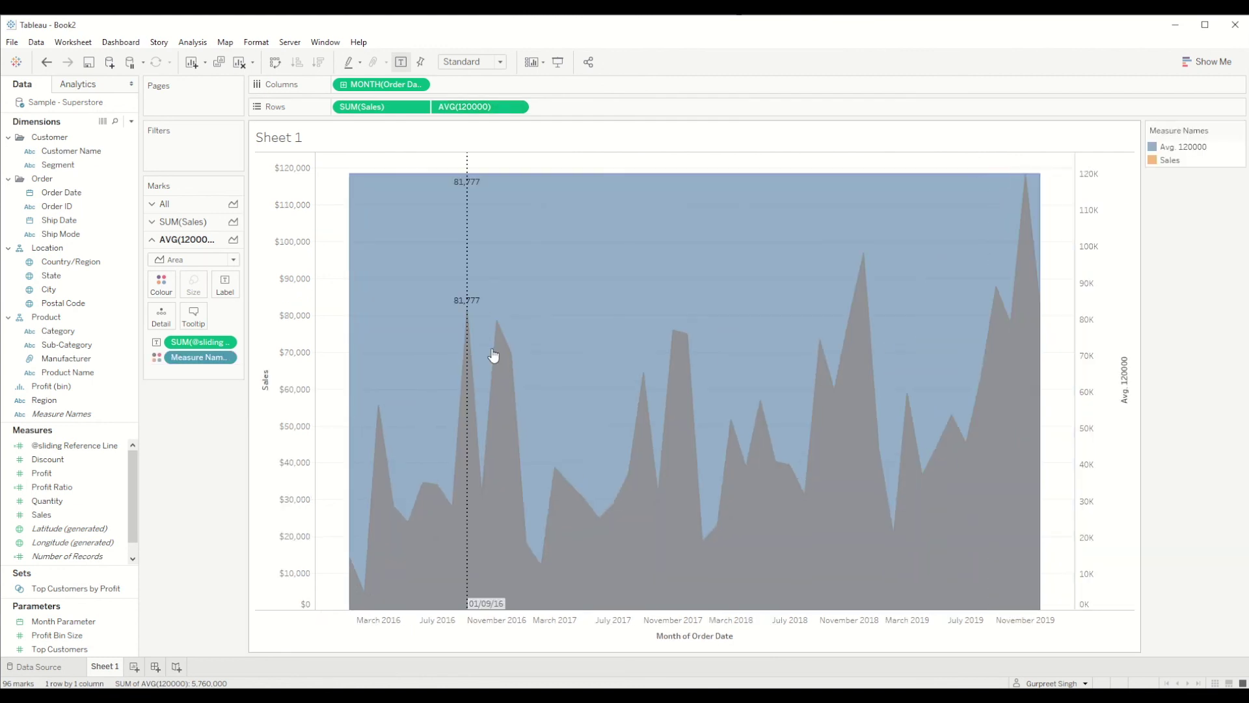
right_click(1094, 275)
left_click(1122, 354)
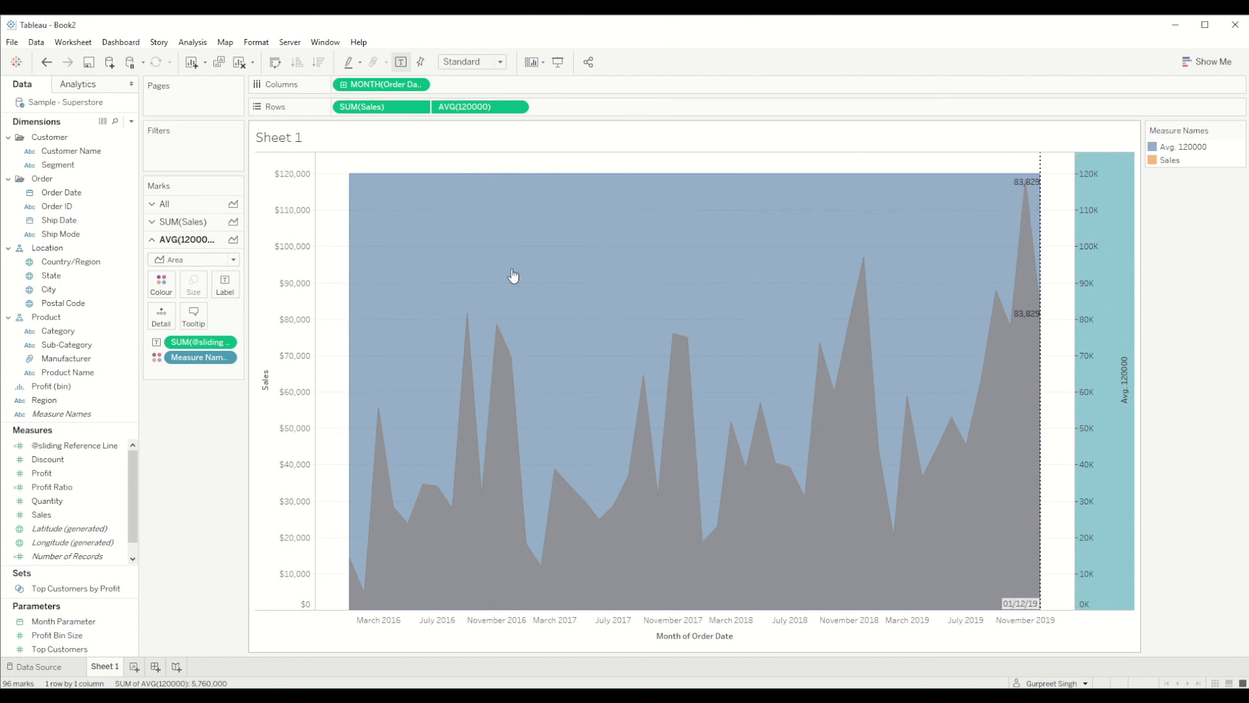
left_click_drag(199, 357, 186, 446)
left_click_drag(186, 348, 193, 452)
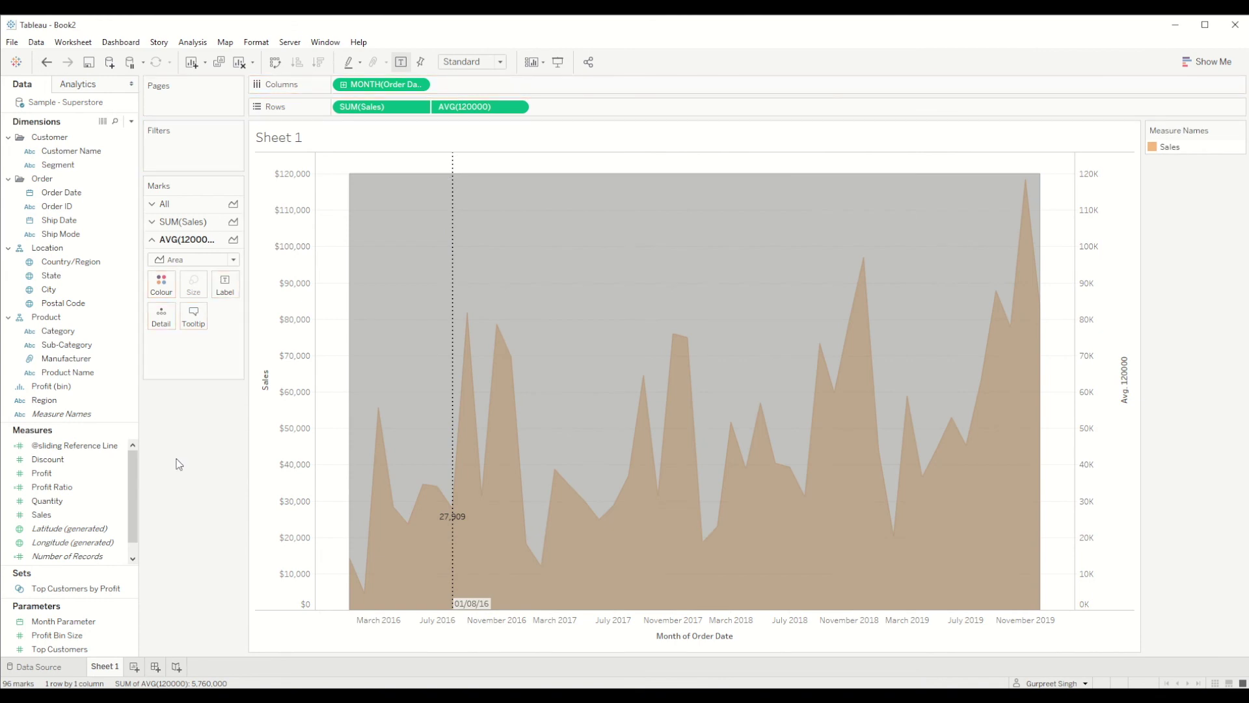
Restore the sliding label, set the AVG(120000) opacity to 0%, and remove the sliding label from SUM(Sales)
key("ctrl+z")
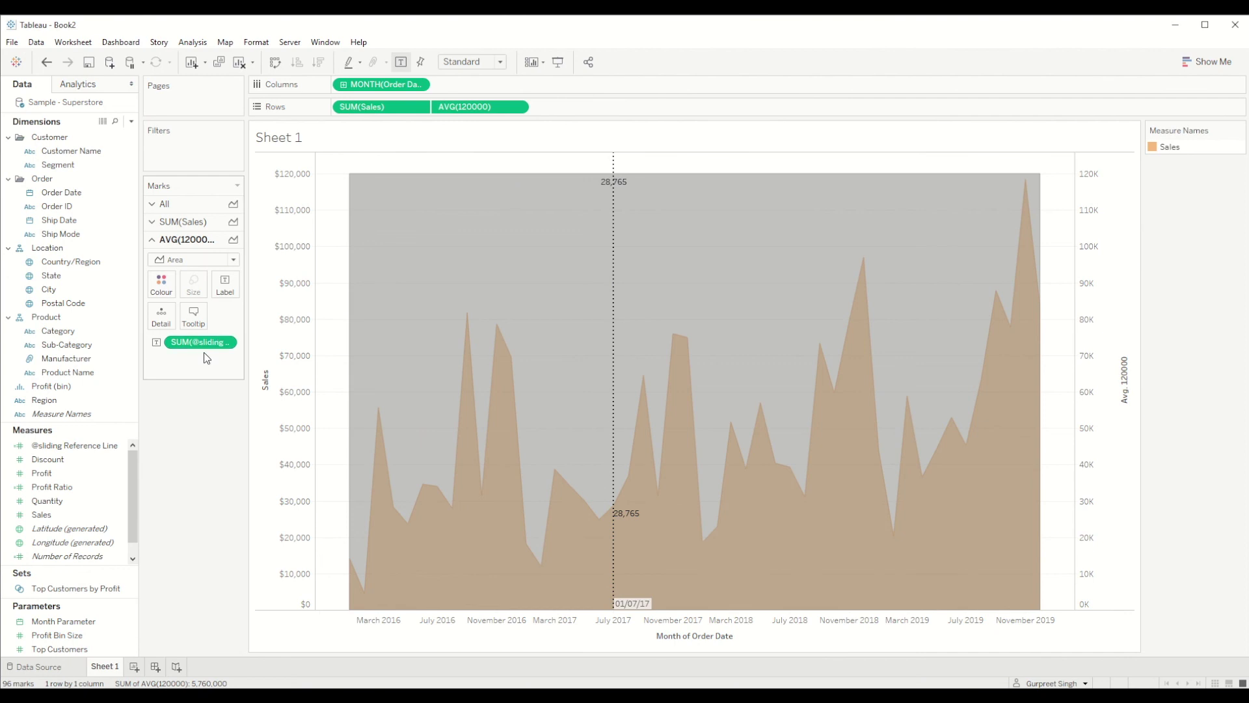
left_click(161, 284)
left_click_drag(229, 438, 149, 456)
left_click(219, 555)
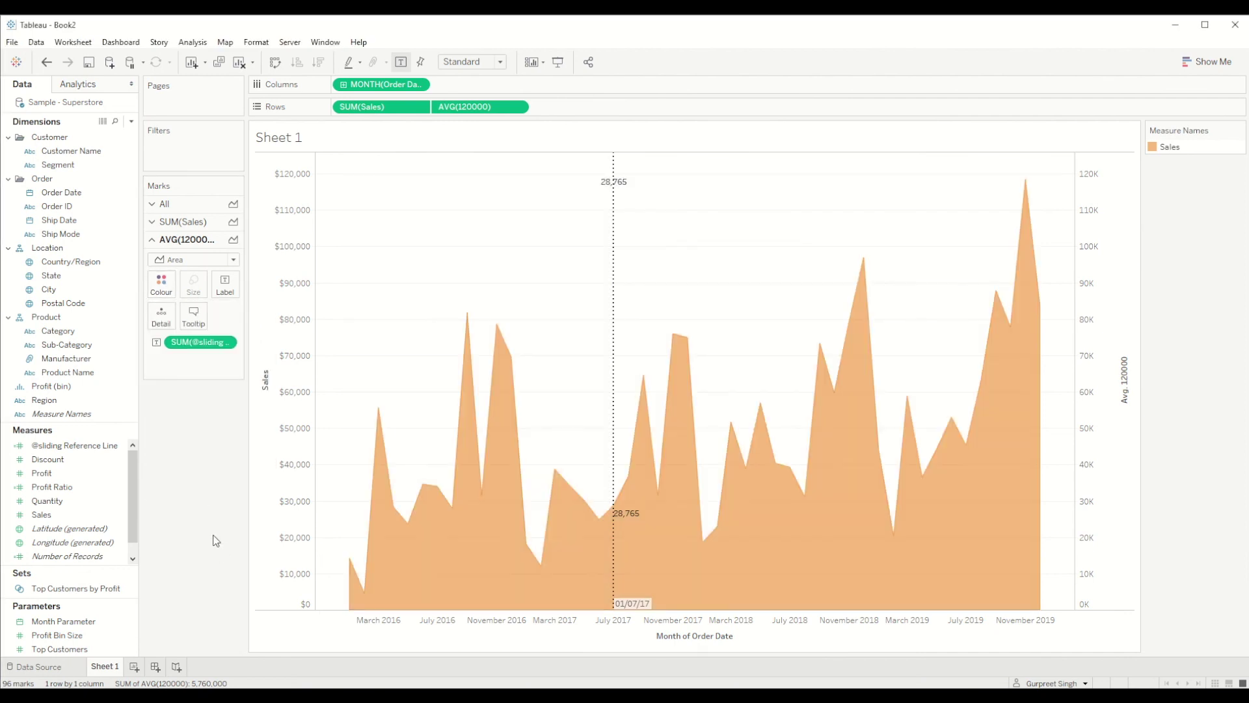
left_click(198, 225)
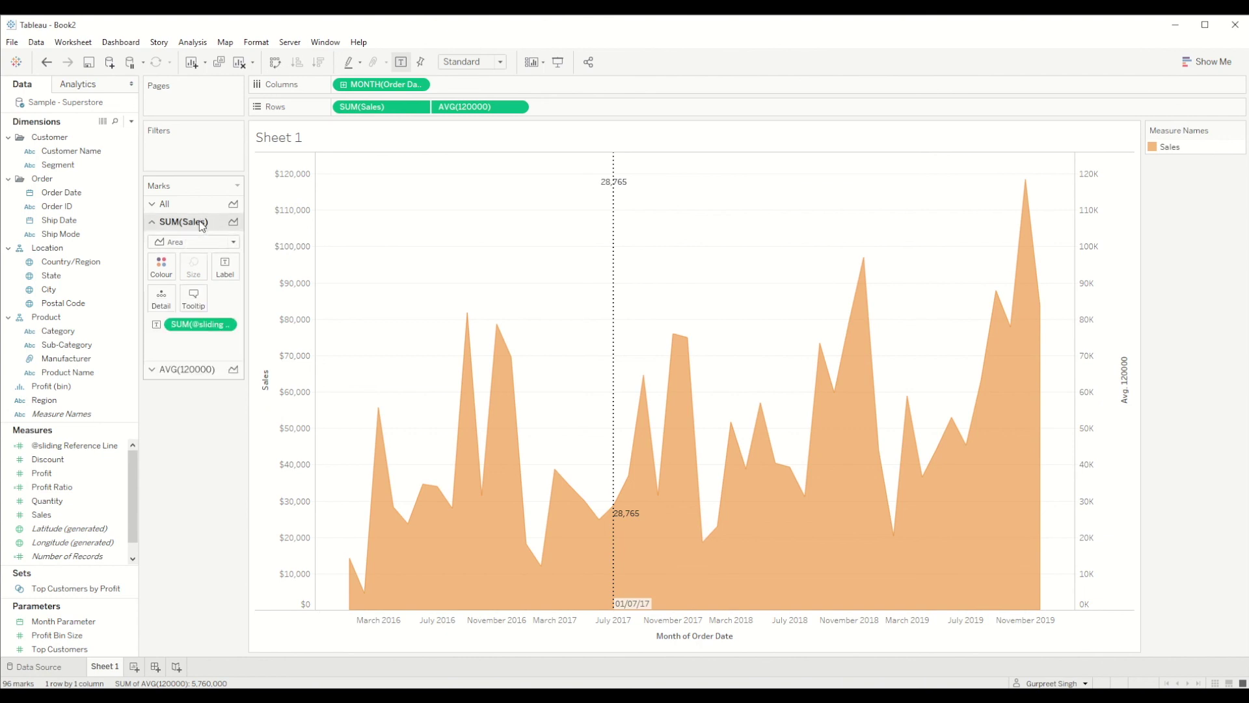
left_click_drag(196, 323, 190, 466)
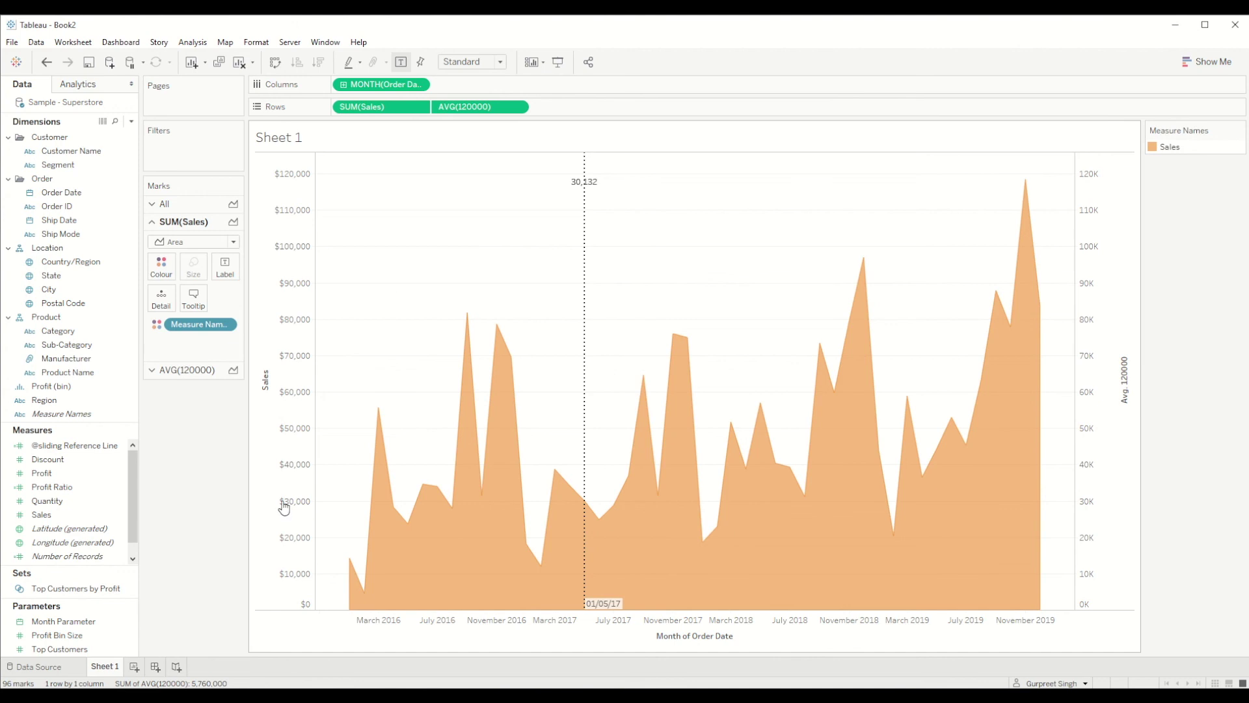